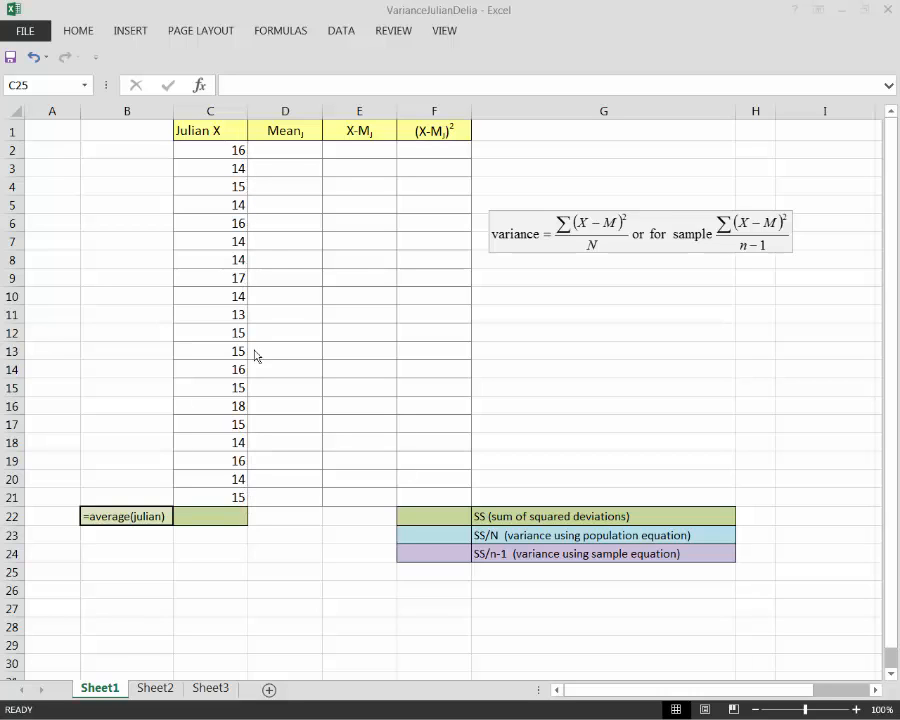
{"action": "left_click", "coordinate": [213, 150]}
{"action": "left_click_drag", "start_coordinate": [213, 150], "coordinate": [203, 491]}
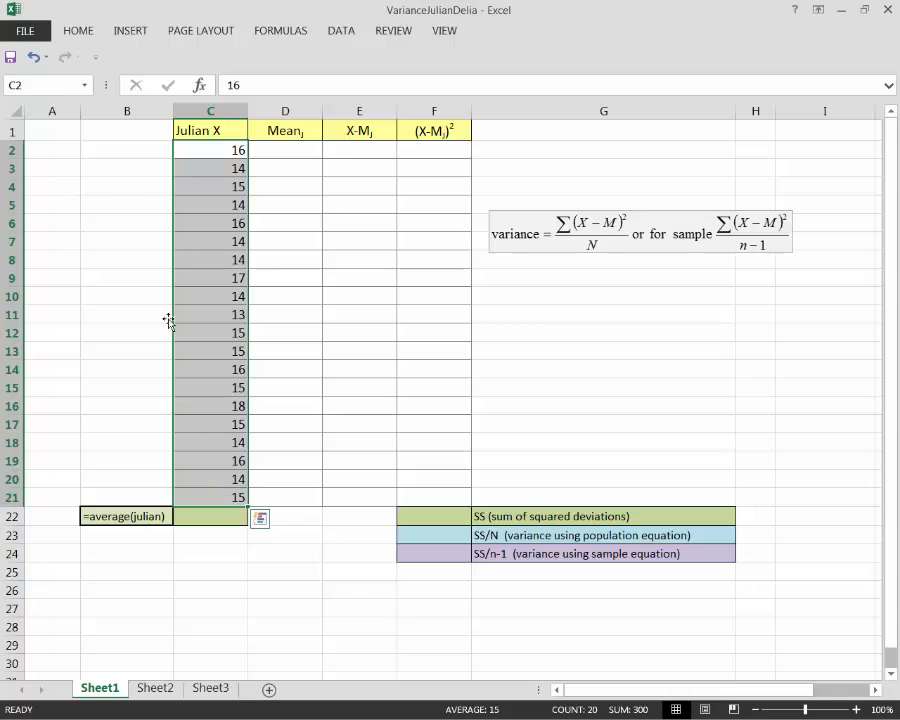
{"action": "left_click", "coordinate": [50, 87]}
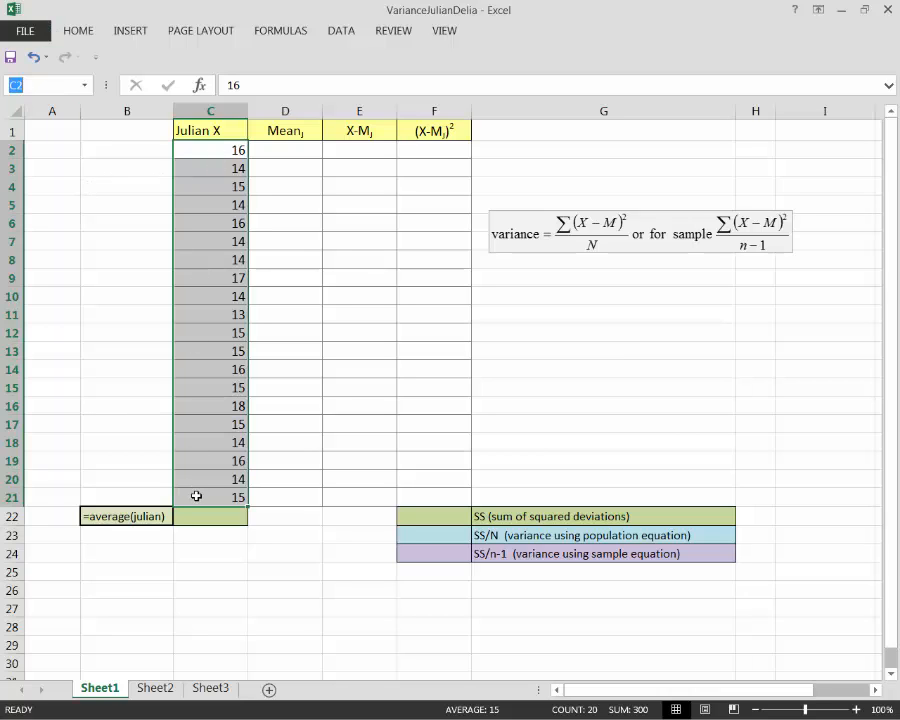
{"action": "left_click", "coordinate": [122, 168]}
{"action": "left_click_drag", "start_coordinate": [223, 150], "coordinate": [211, 478]}
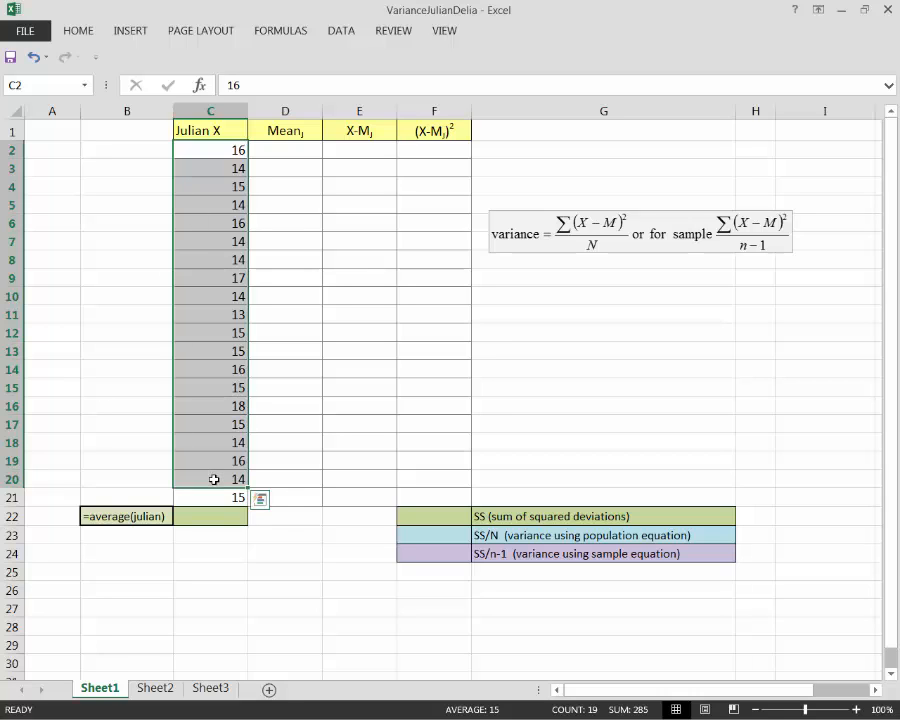
Step: Name the Julian X values in C2:C21 as the range julian
{"action": "left_click", "coordinate": [208, 150]}
{"action": "left_click_drag", "start_coordinate": [208, 158], "coordinate": [207, 497]}
{"action": "left_click_drag", "start_coordinate": [207, 497], "coordinate": [207, 497]}
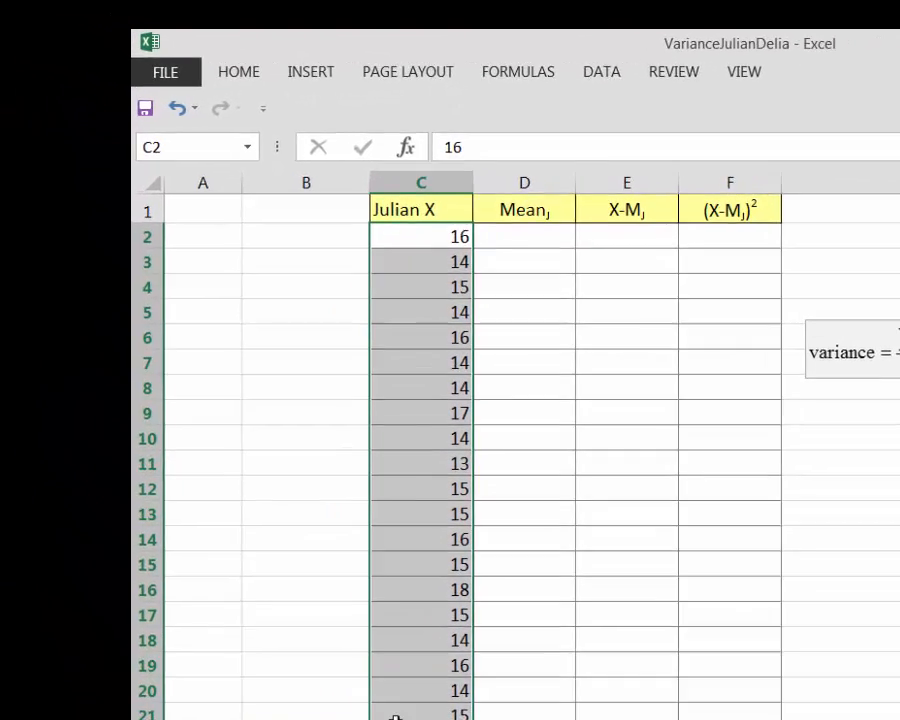
{"action": "left_click", "coordinate": [203, 150]}
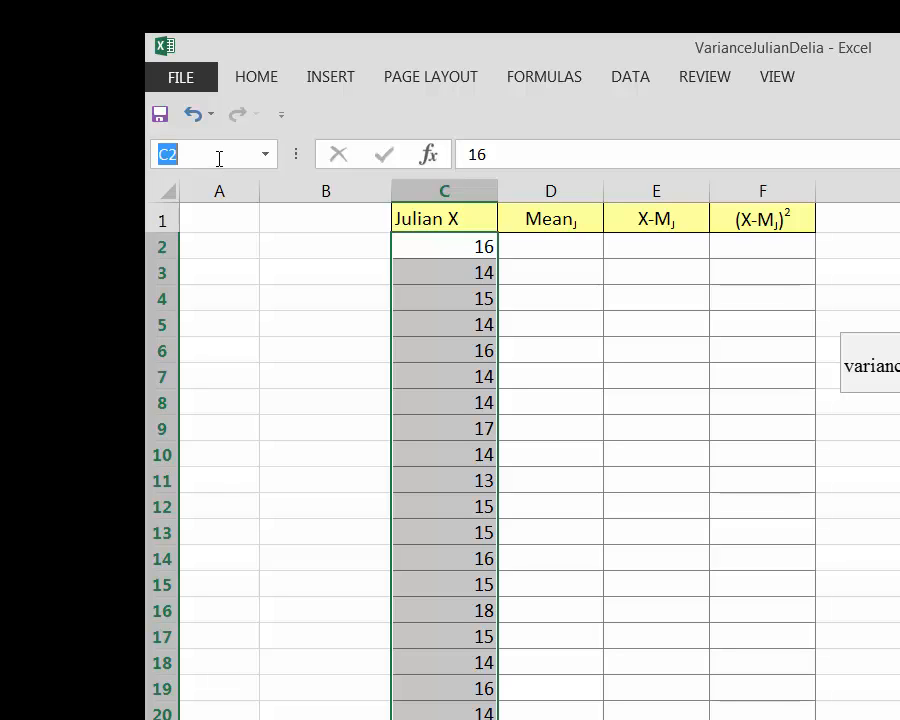
{"action": "type", "text": "julian"}
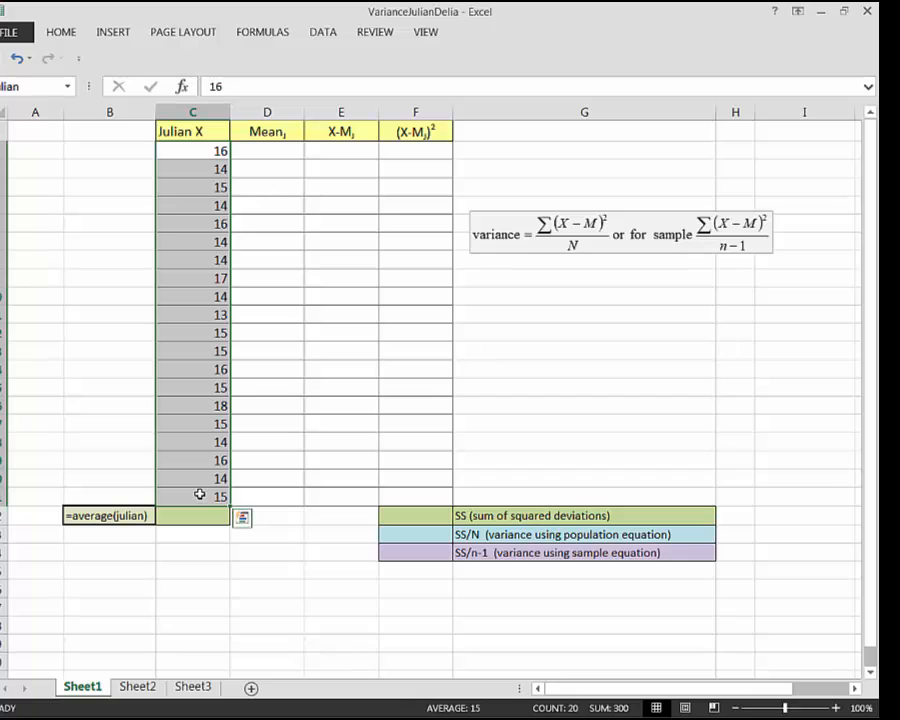
Step: Enter the formula =average(julian) in C22 to compute Julian's mean
{"action": "left_click", "coordinate": [185, 518]}
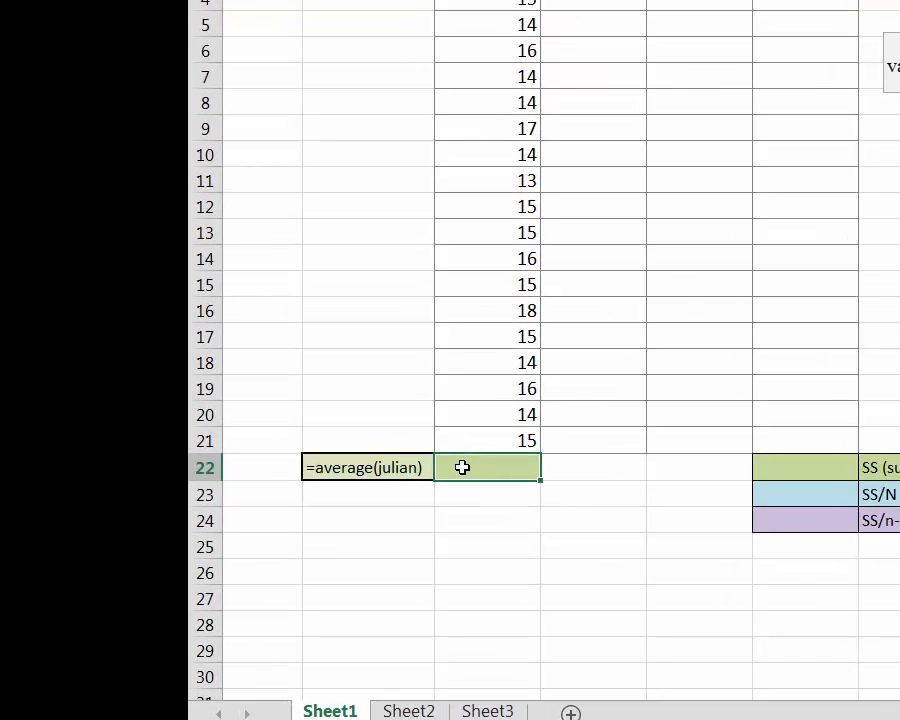
{"action": "type", "text": "=average"}
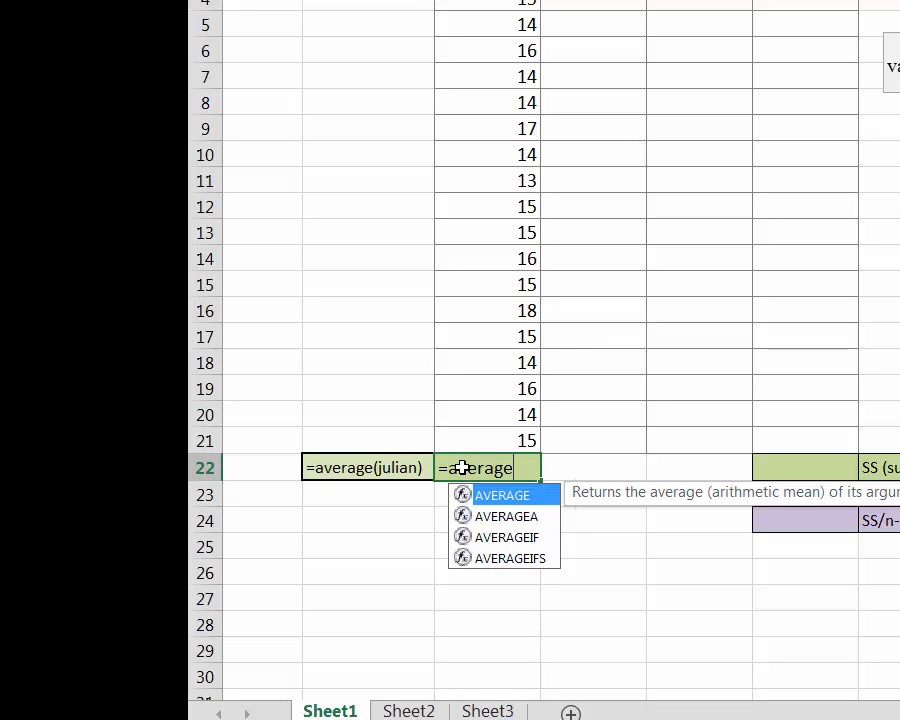
{"action": "type", "text": "("}
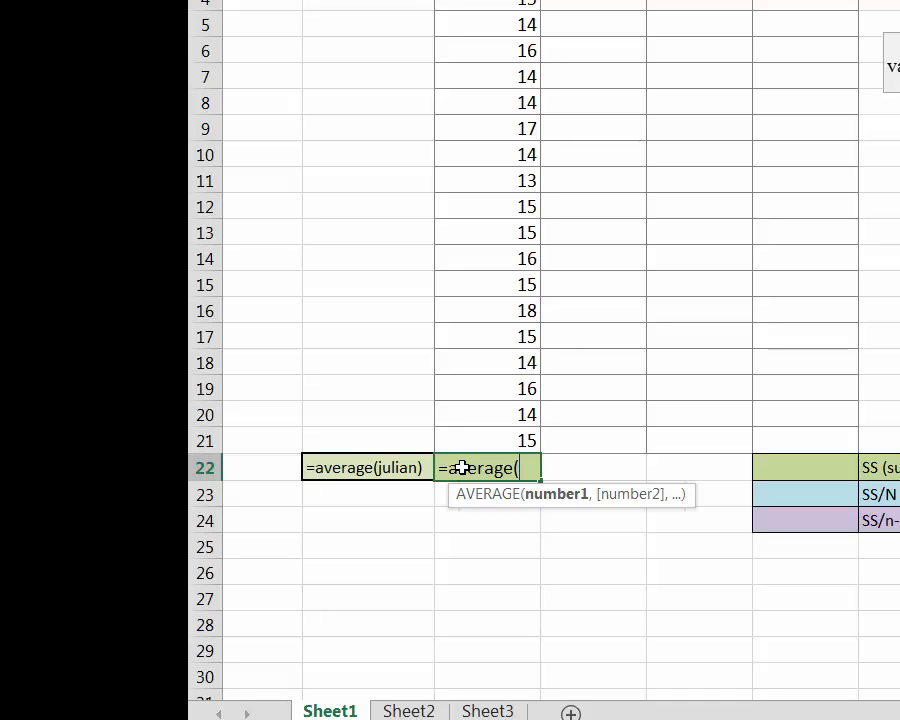
{"action": "type", "text": "julian"}
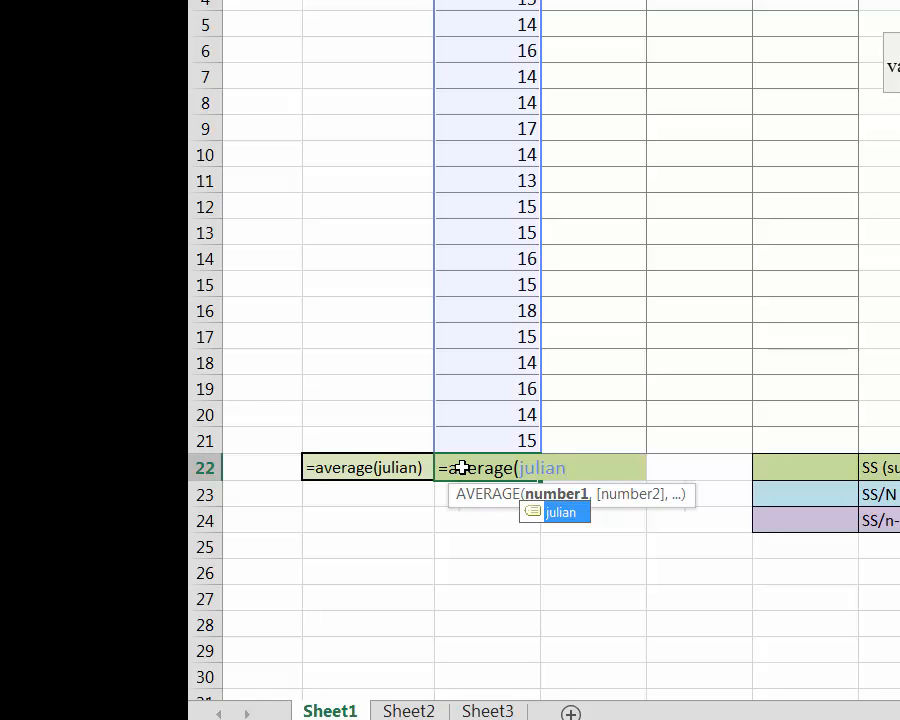
{"action": "type", "text": ")"}
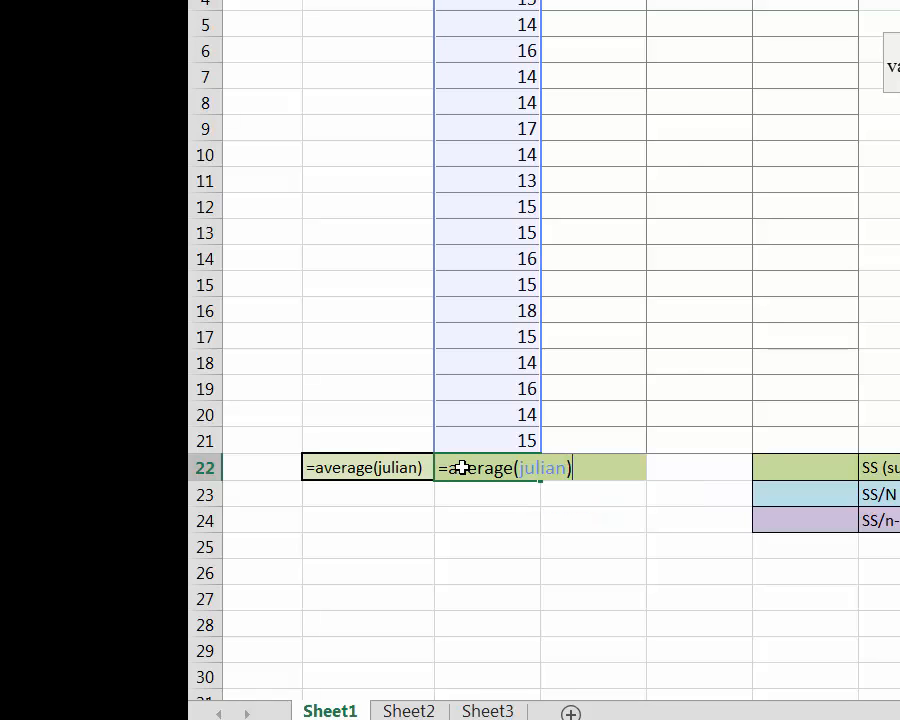
{"action": "key", "text": "Return"}
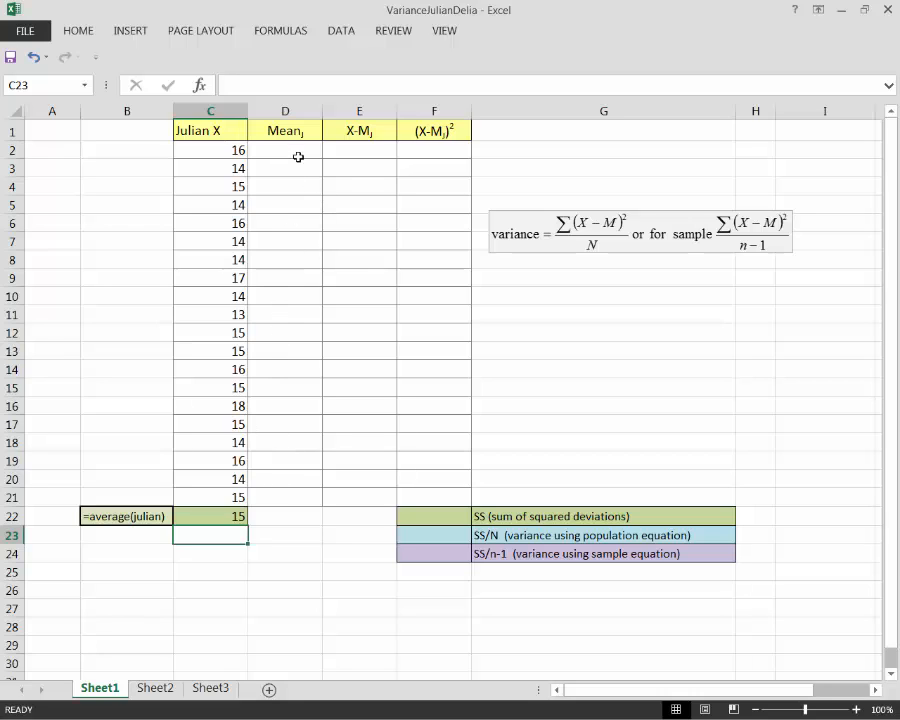
Step: Copy the mean from C22, paste it as a value into D2, and fill it down to D21
{"action": "left_click", "coordinate": [213, 517]}
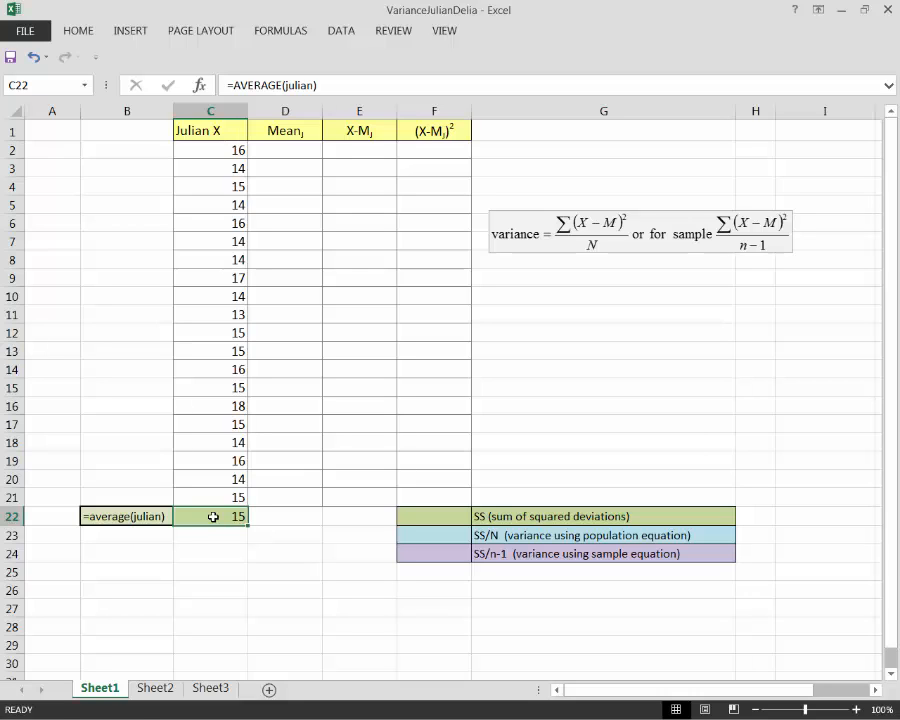
{"action": "key", "text": "ctrl+c"}
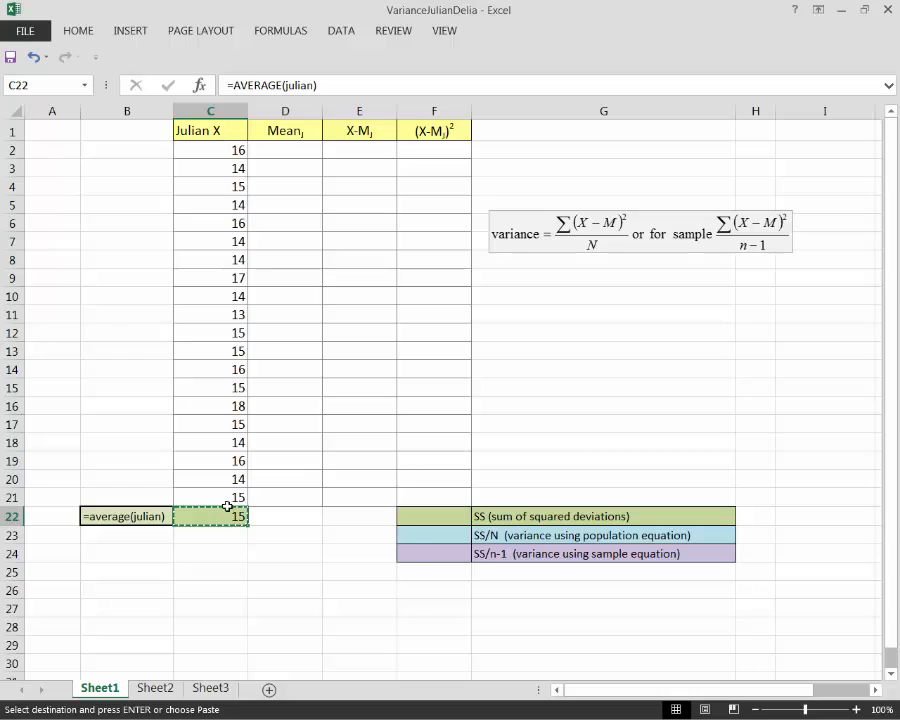
{"action": "left_click", "coordinate": [293, 151]}
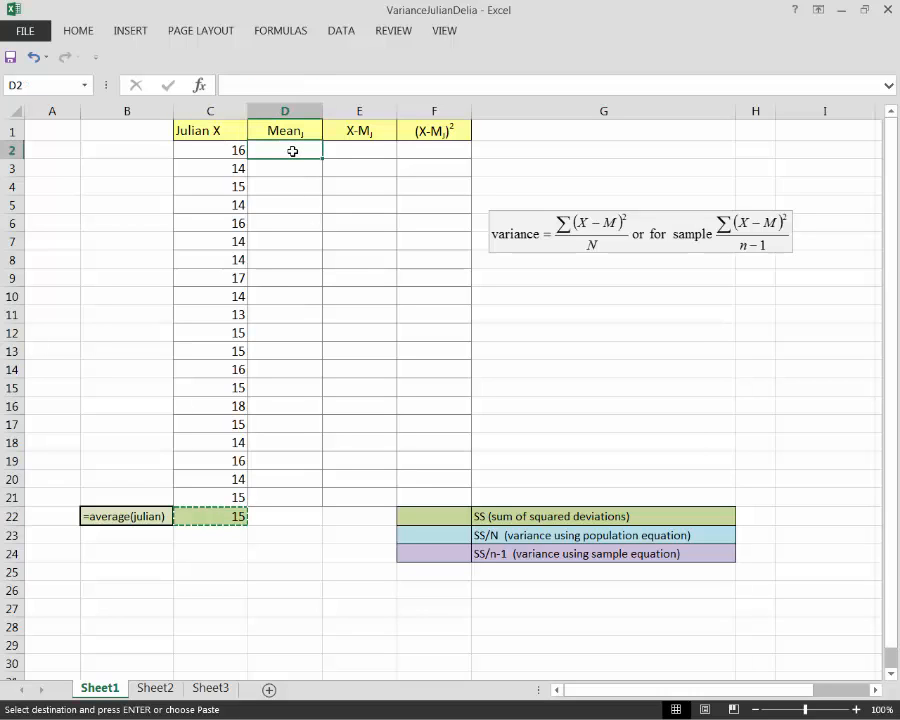
{"action": "right_click", "coordinate": [293, 151]}
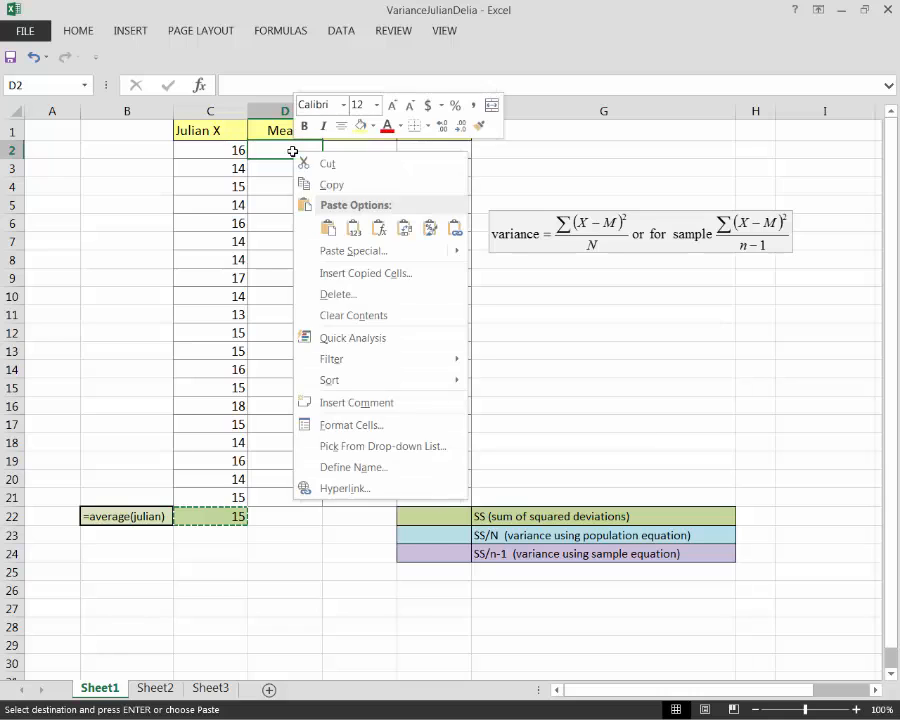
{"action": "left_click", "coordinate": [327, 229]}
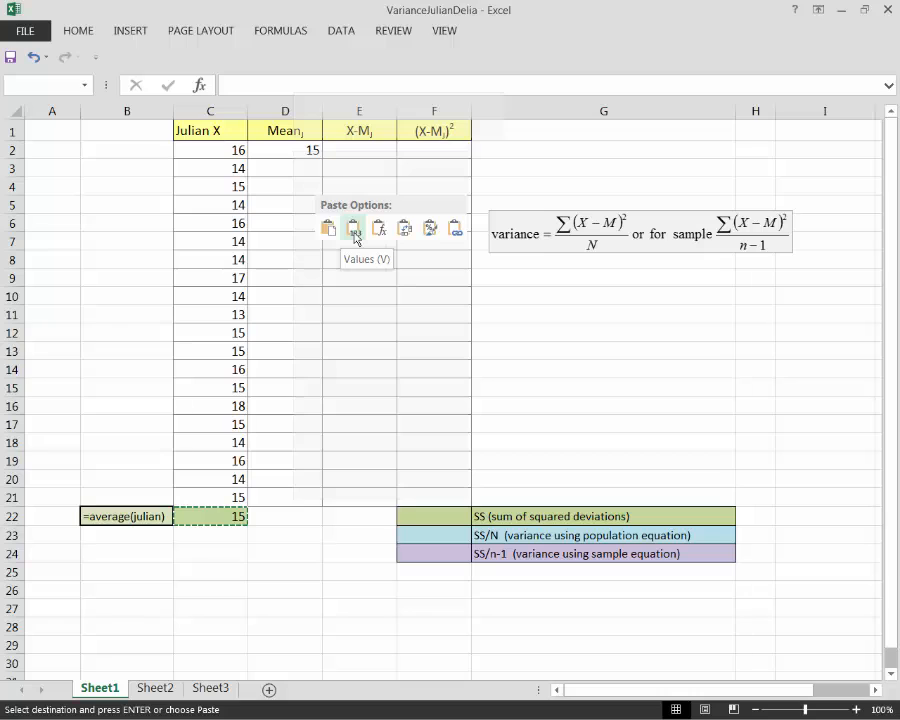
{"action": "left_click", "coordinate": [355, 229]}
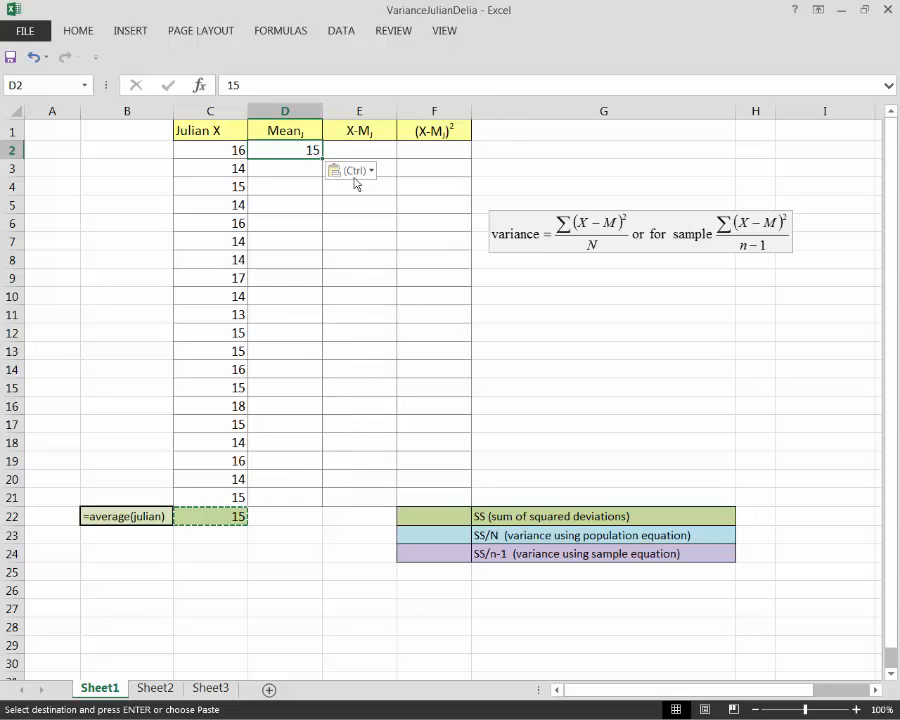
{"action": "left_click_drag", "start_coordinate": [322, 160], "coordinate": [322, 505]}
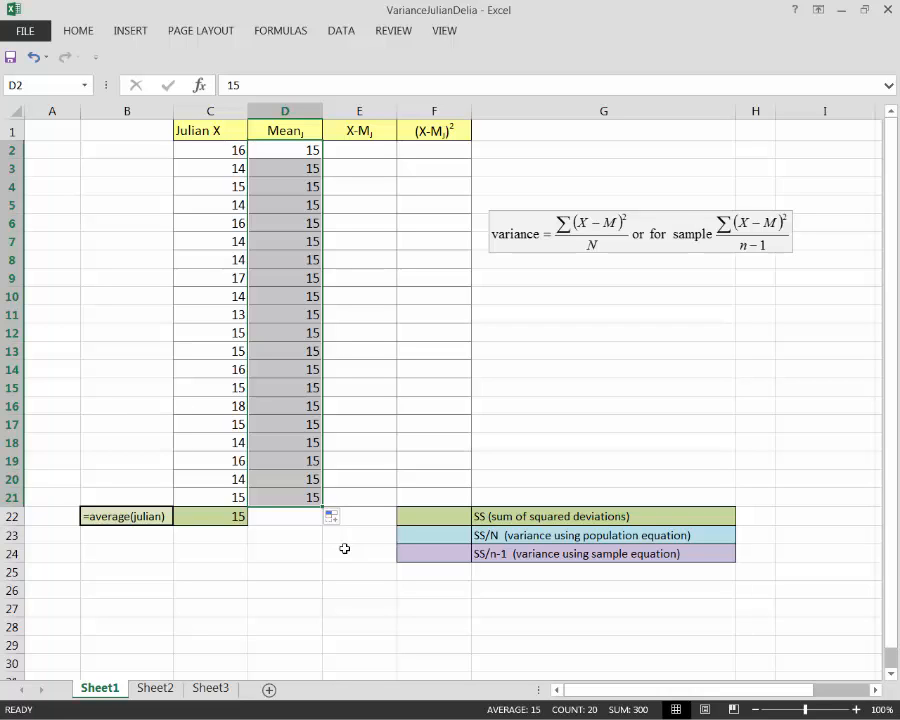
{"action": "left_click", "coordinate": [25, 30]}
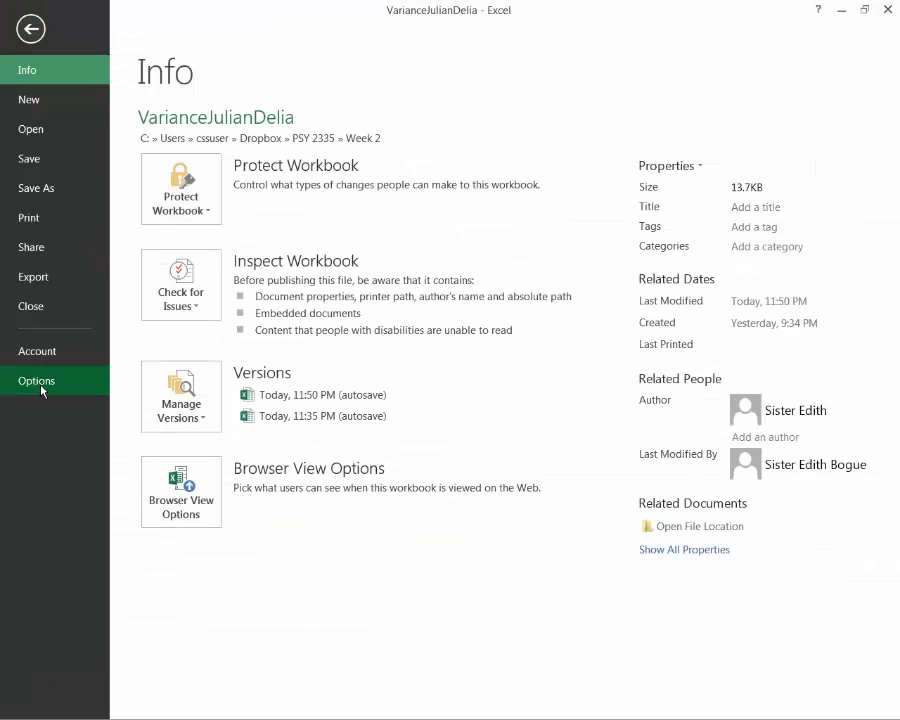
{"action": "left_click", "coordinate": [31, 30]}
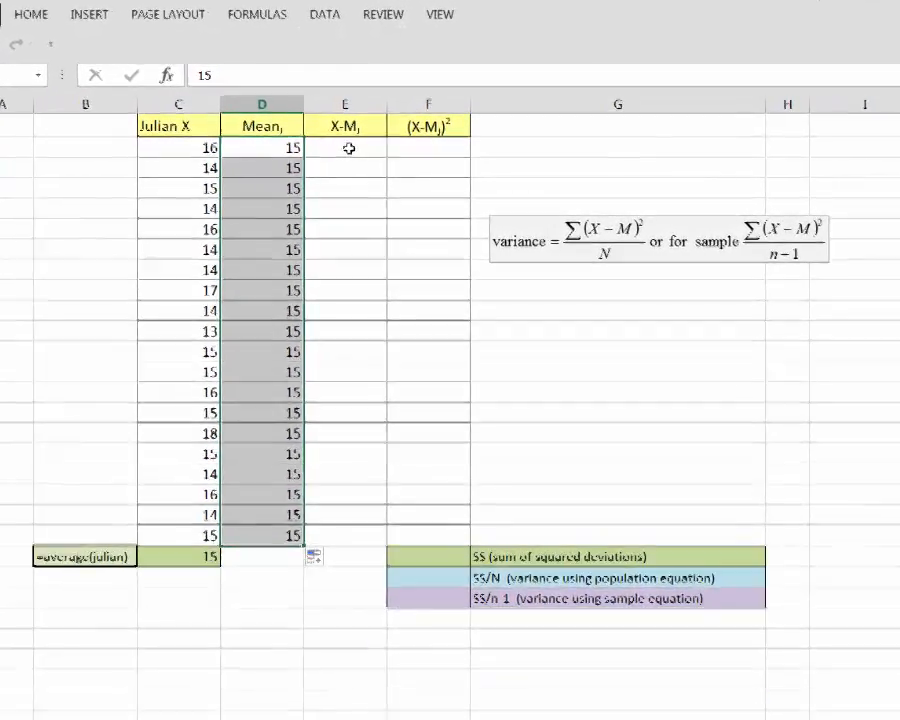
Step: Enter the deviation formula =C2-D2 in E2 and fill it down to E21
{"action": "left_click", "coordinate": [349, 148]}
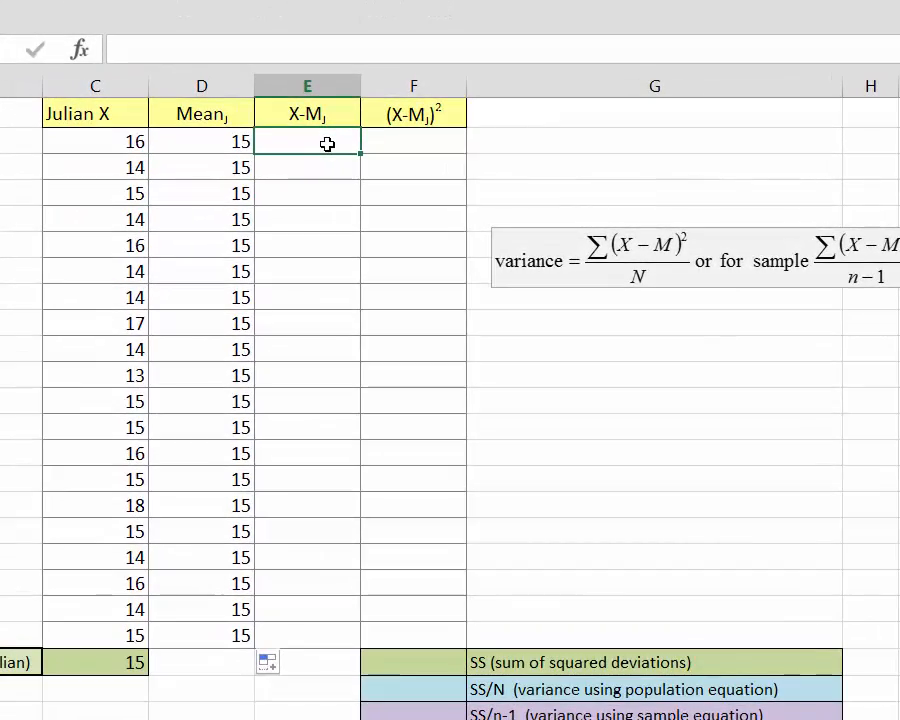
{"action": "type", "text": "="}
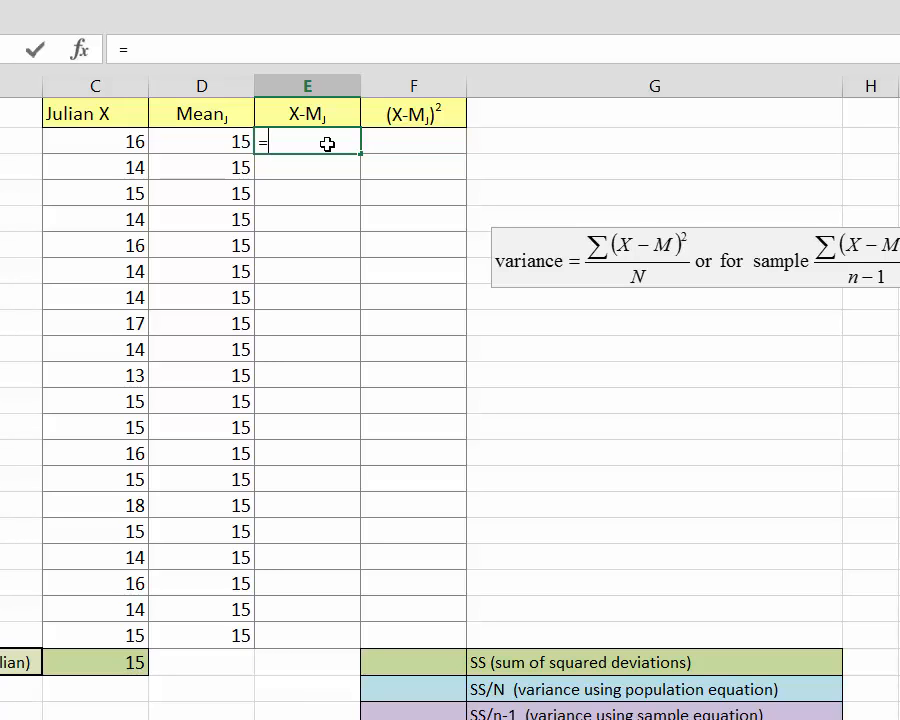
{"action": "left_click", "coordinate": [116, 143]}
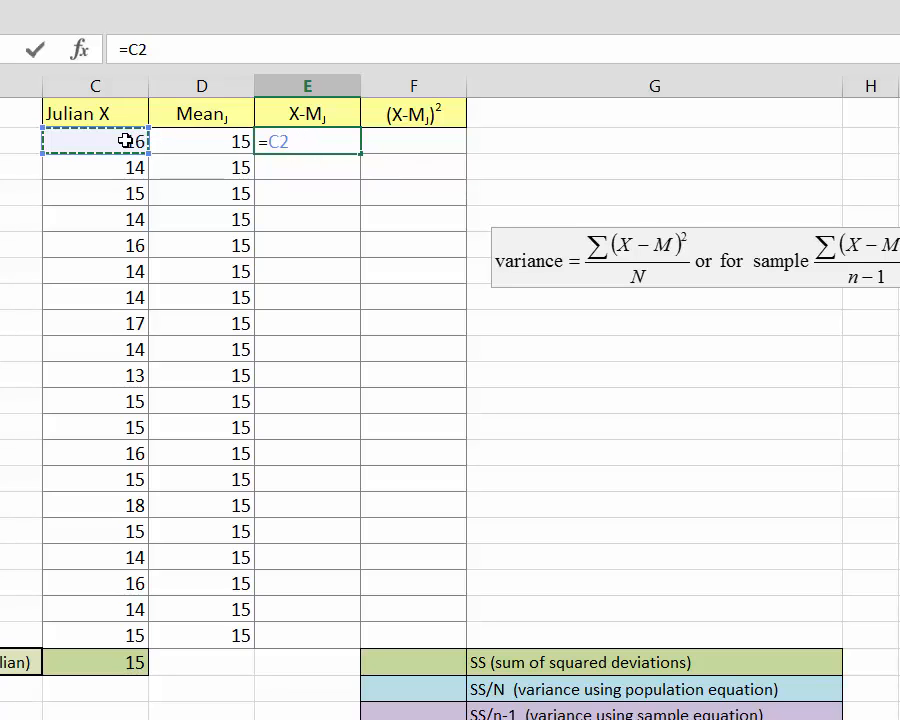
{"action": "type", "text": "-"}
{"action": "left_click", "coordinate": [230, 143]}
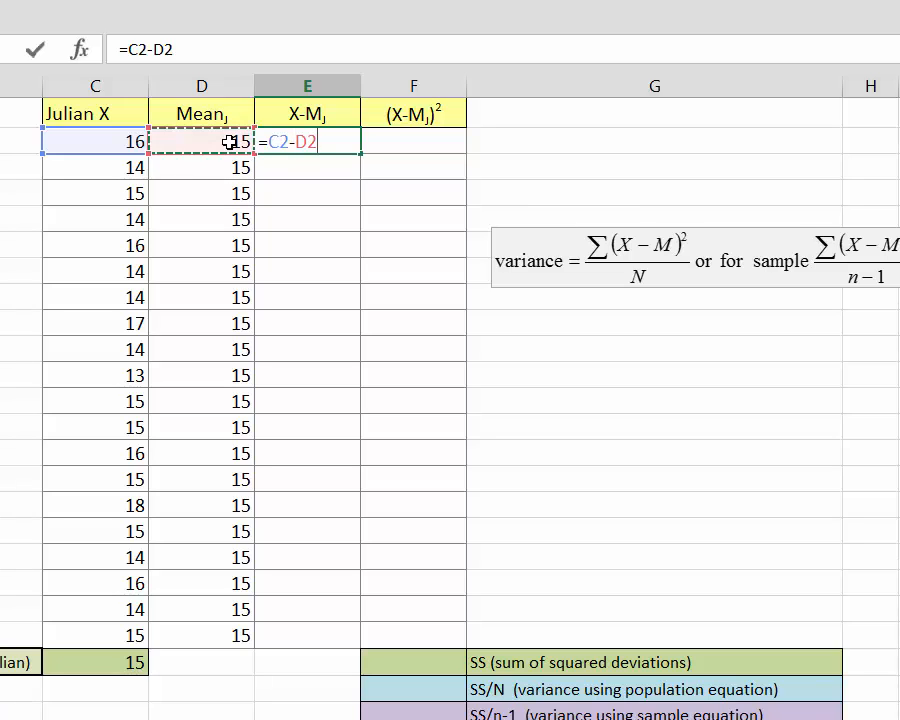
{"action": "key", "text": "Return"}
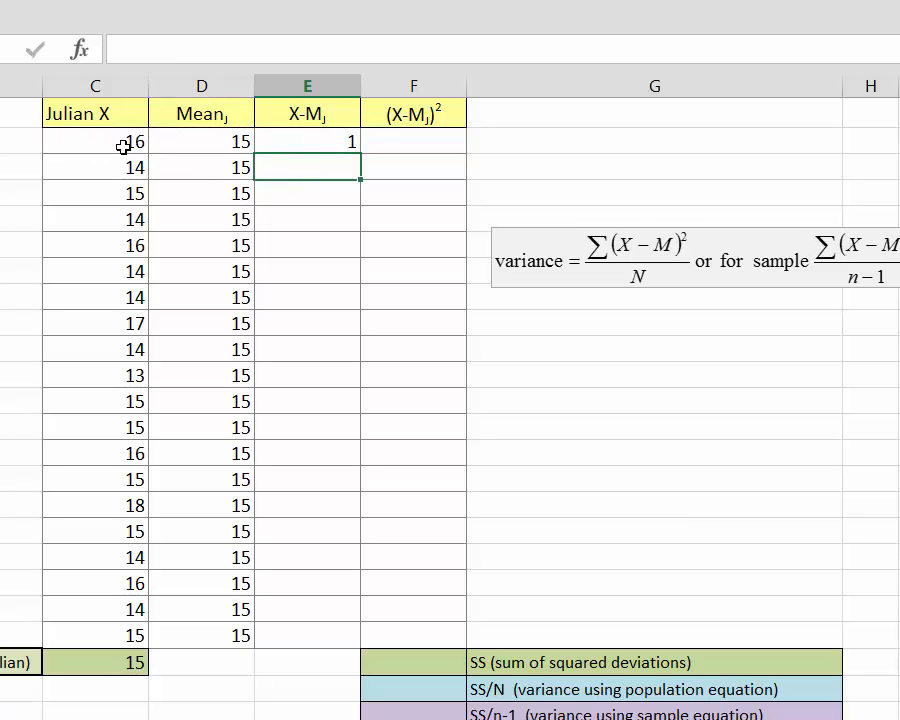
{"action": "left_click", "coordinate": [348, 143]}
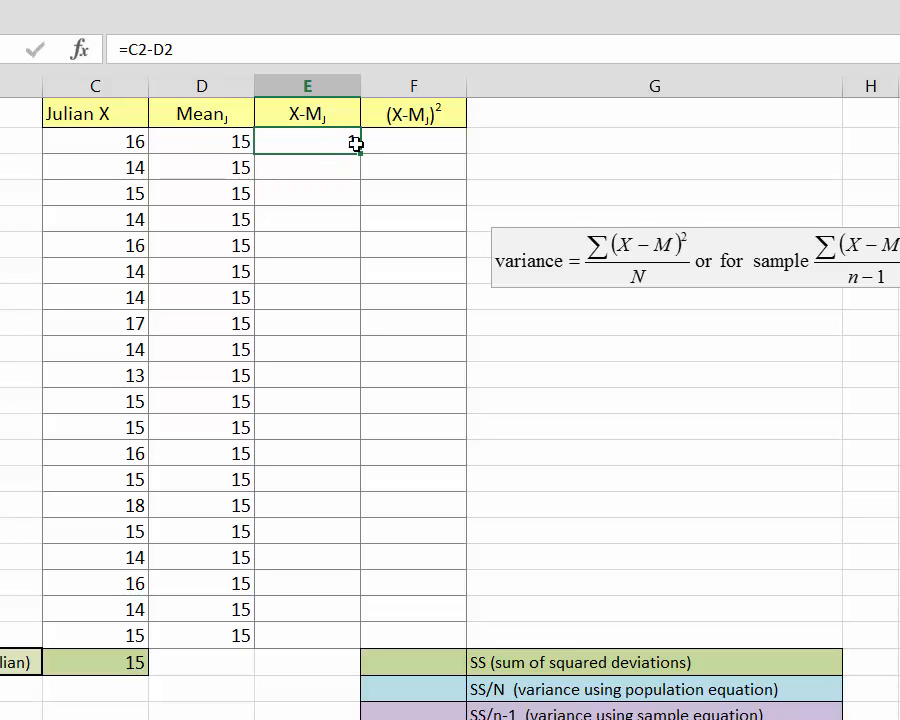
{"action": "left_click_drag", "start_coordinate": [359, 151], "coordinate": [356, 642]}
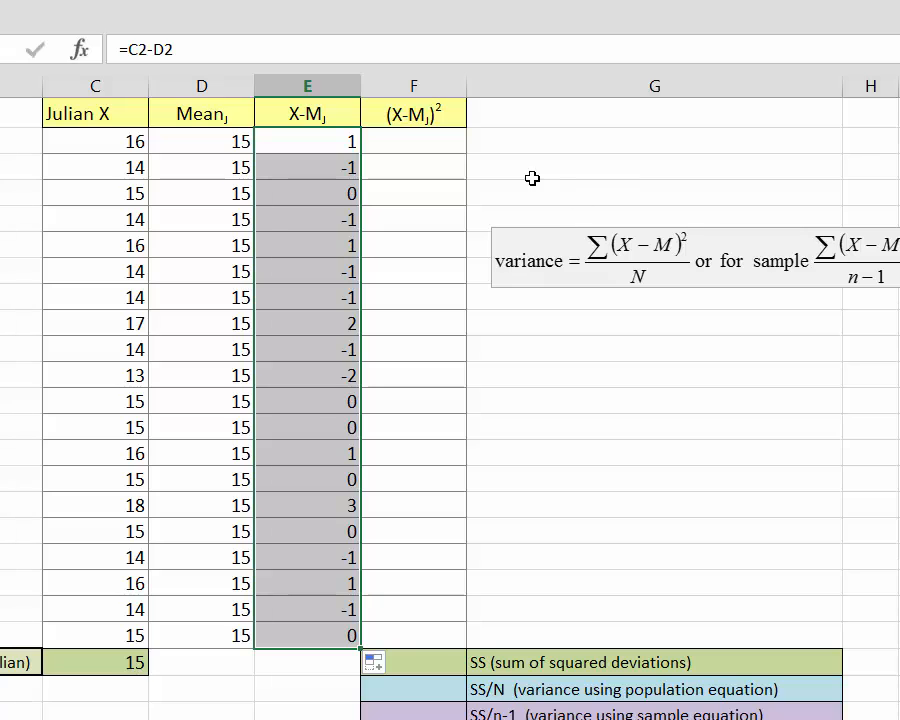
Step: Enter the squared deviation formula =E2*E2 in F2 and fill it down to F21
{"action": "left_click", "coordinate": [421, 146]}
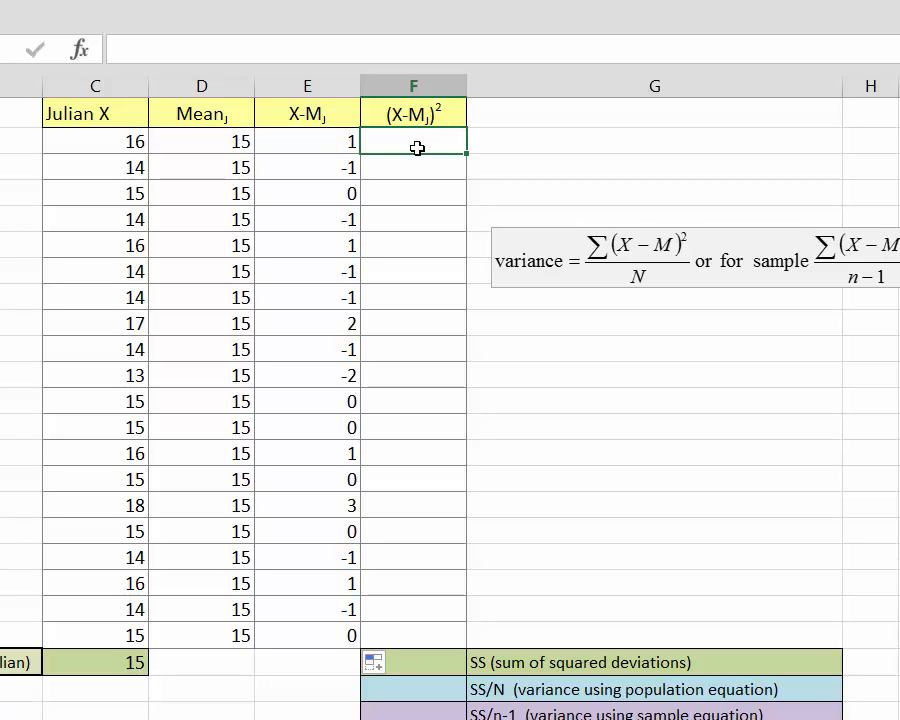
{"action": "type", "text": "="}
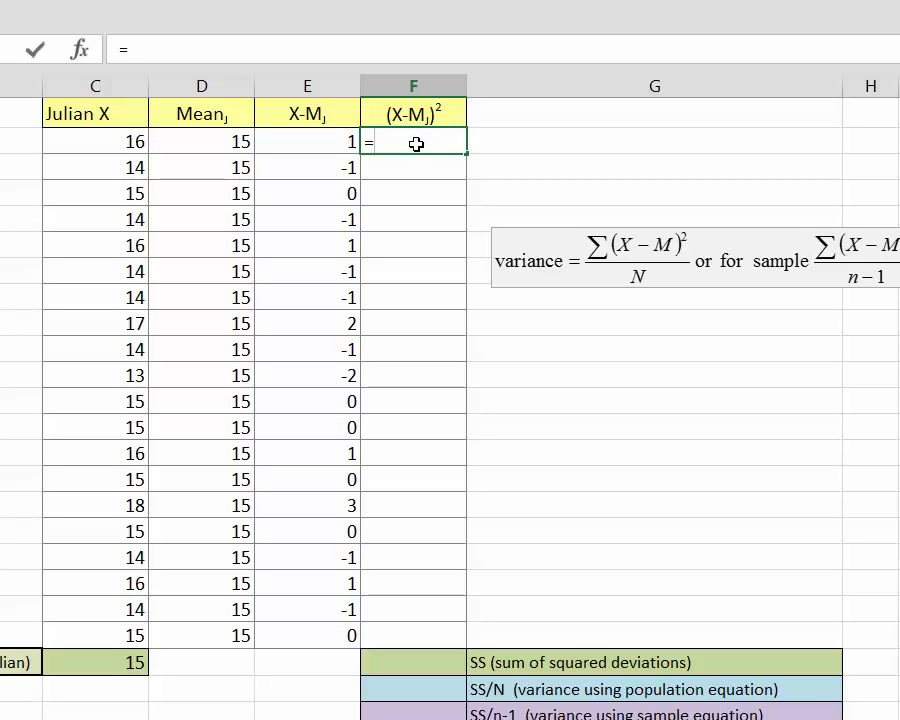
{"action": "left_click", "coordinate": [332, 143]}
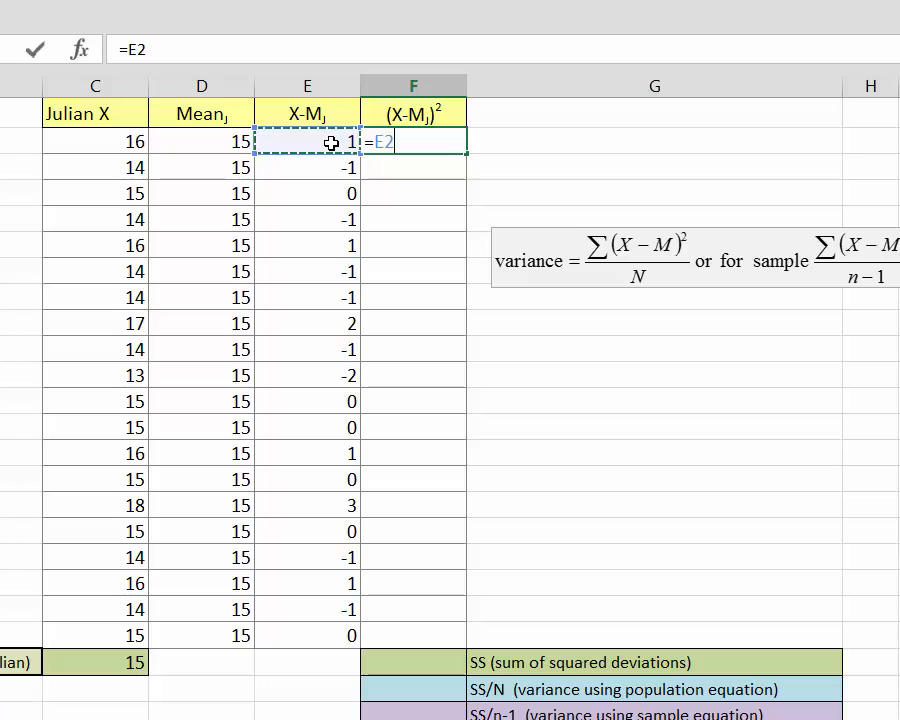
{"action": "type", "text": "*"}
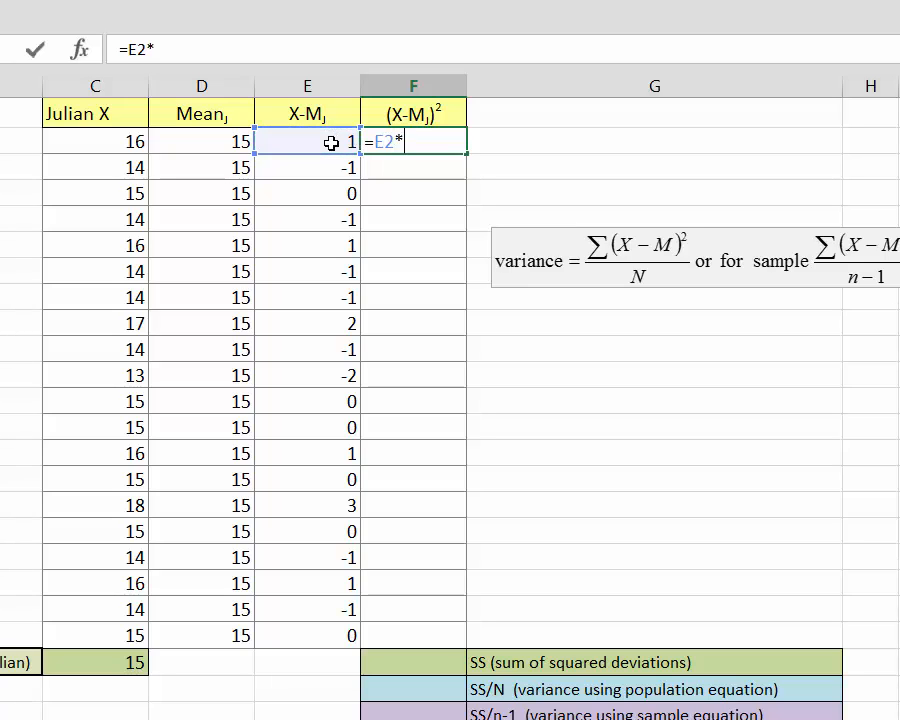
{"action": "left_click", "coordinate": [331, 143]}
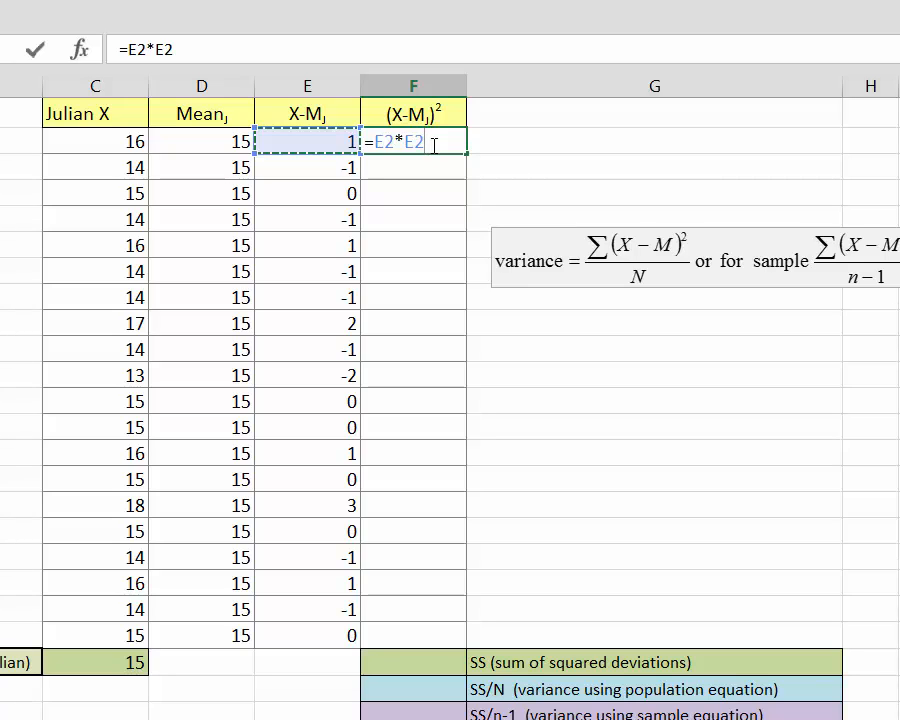
{"action": "key", "text": "Return"}
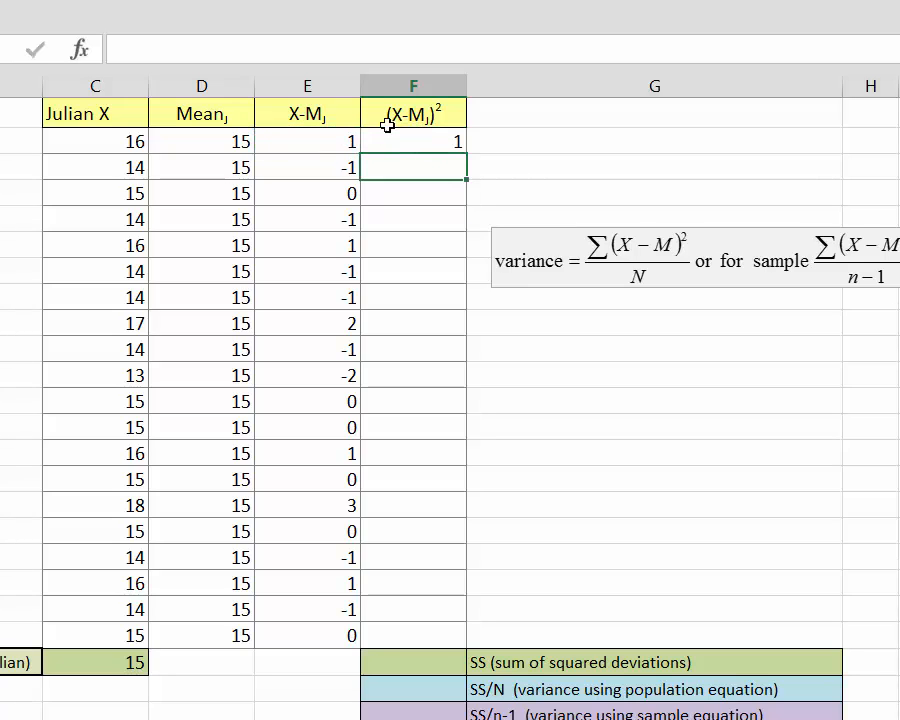
{"action": "left_click", "coordinate": [459, 146]}
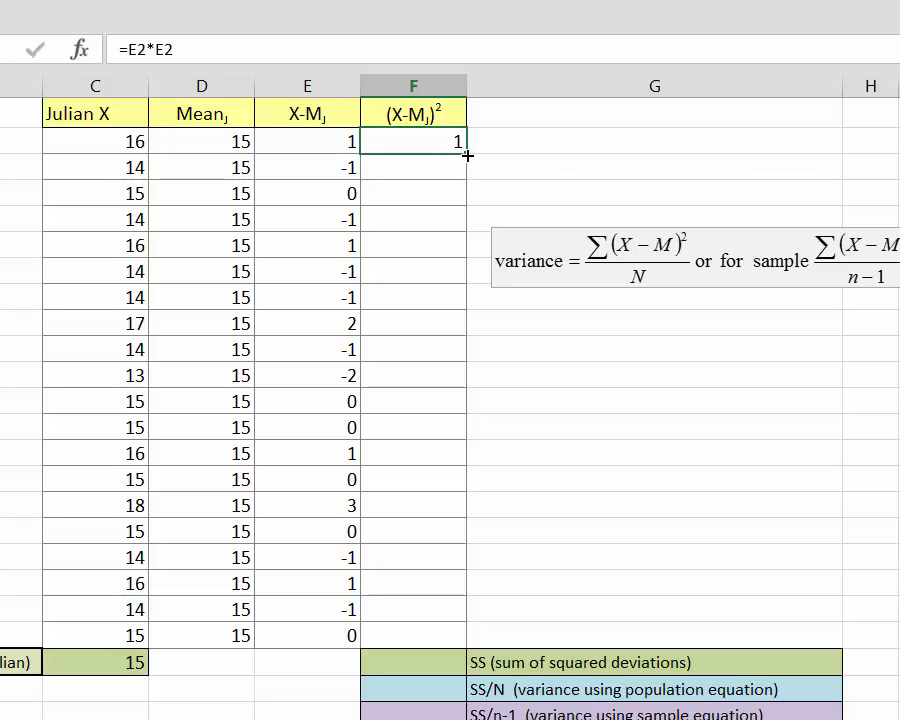
{"action": "left_click_drag", "start_coordinate": [467, 155], "coordinate": [474, 645]}
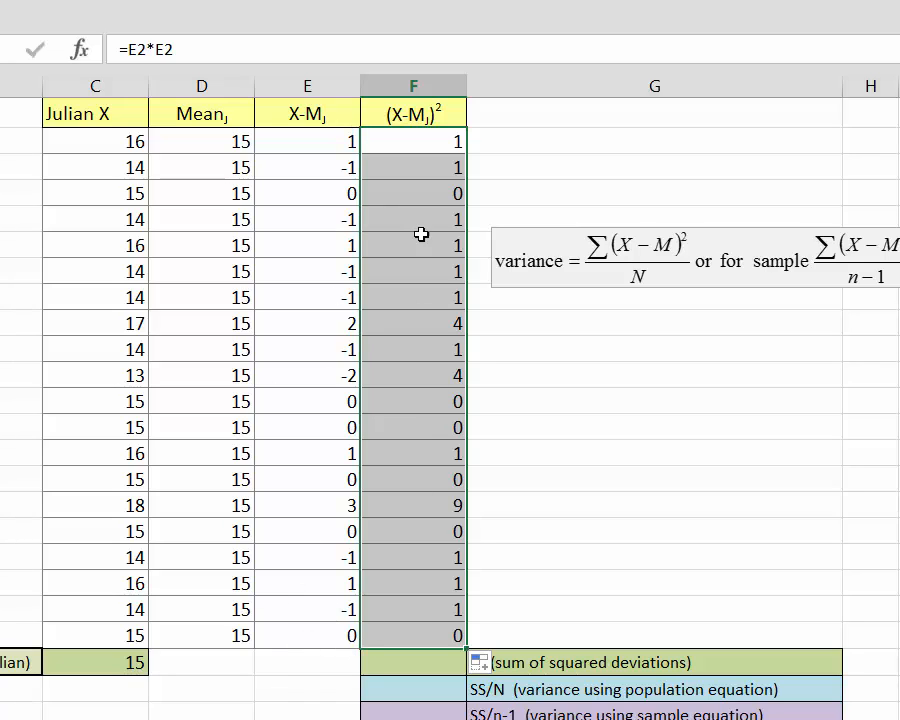
Step: Name the squared deviations range F2:F21 as jsqdev
{"action": "left_click", "coordinate": [661, 244]}
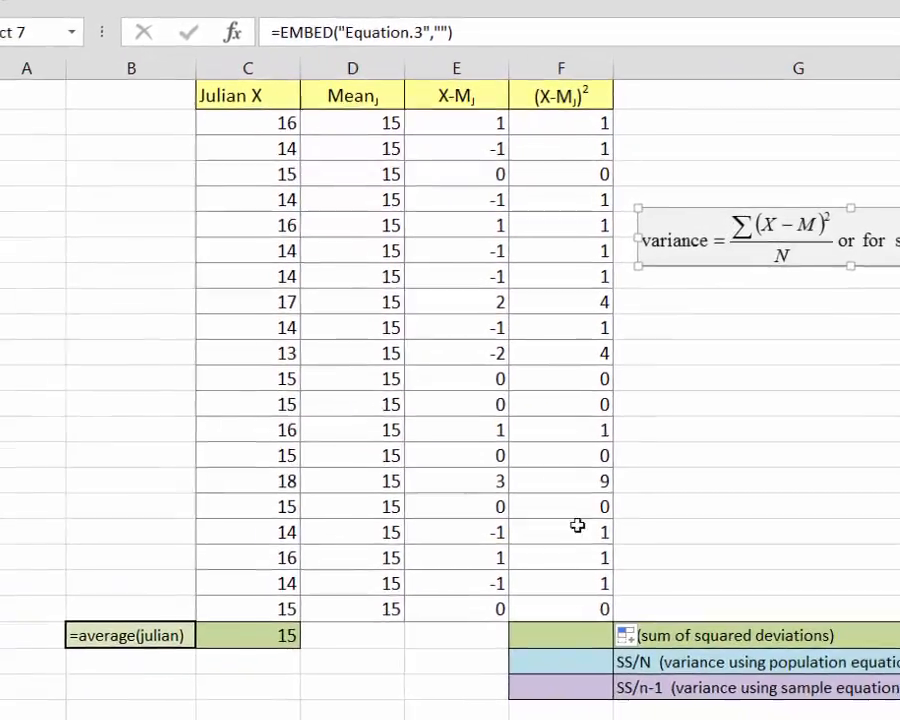
{"action": "left_click", "coordinate": [578, 630]}
{"action": "left_click_drag", "start_coordinate": [607, 112], "coordinate": [597, 600]}
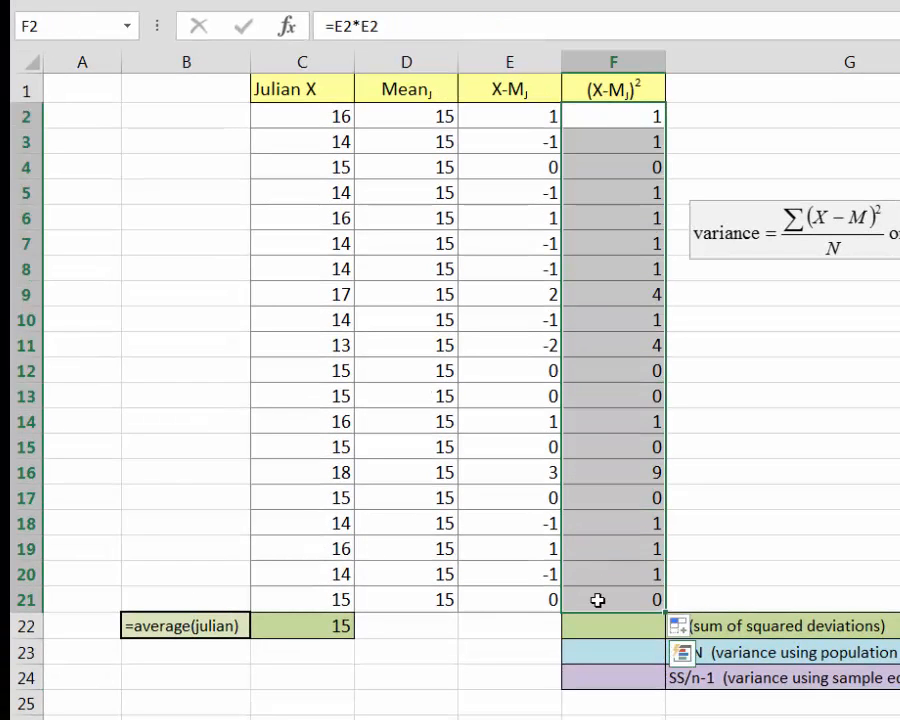
{"action": "left_click", "coordinate": [64, 30]}
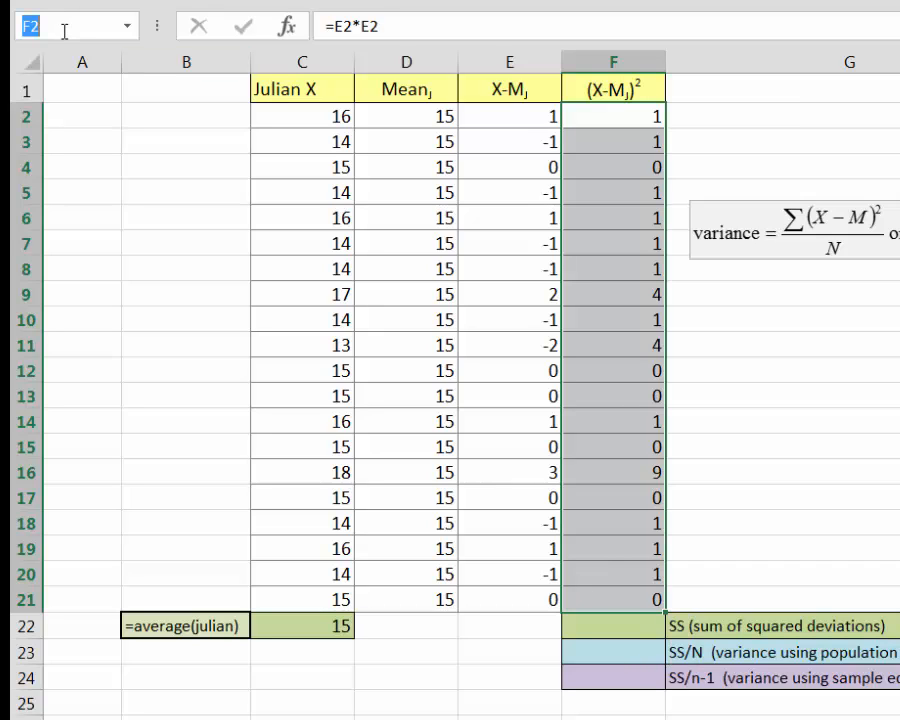
{"action": "type", "text": "jsqdev"}
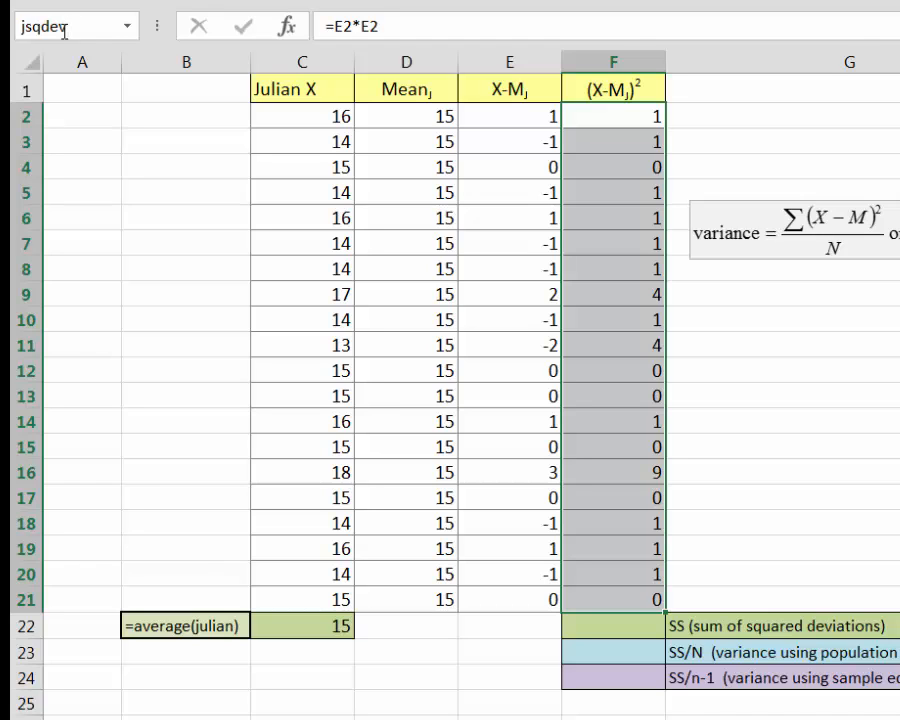
{"action": "key", "text": "Return"}
Step: Enter =sum(jsqdev) in F22 to compute the sum of squared deviations
{"action": "left_click", "coordinate": [619, 626]}
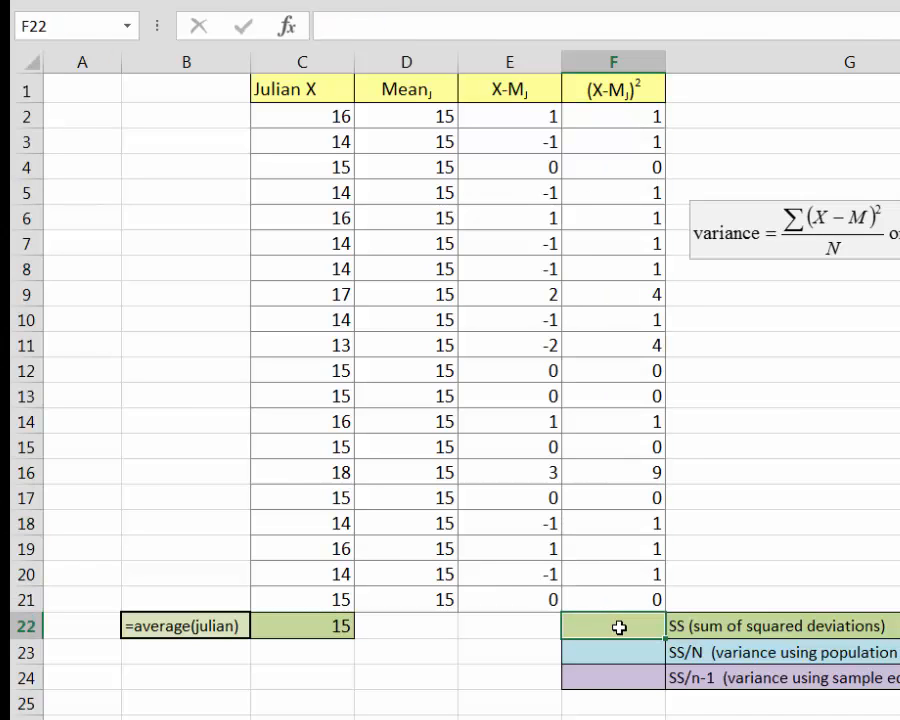
{"action": "type", "text": "="}
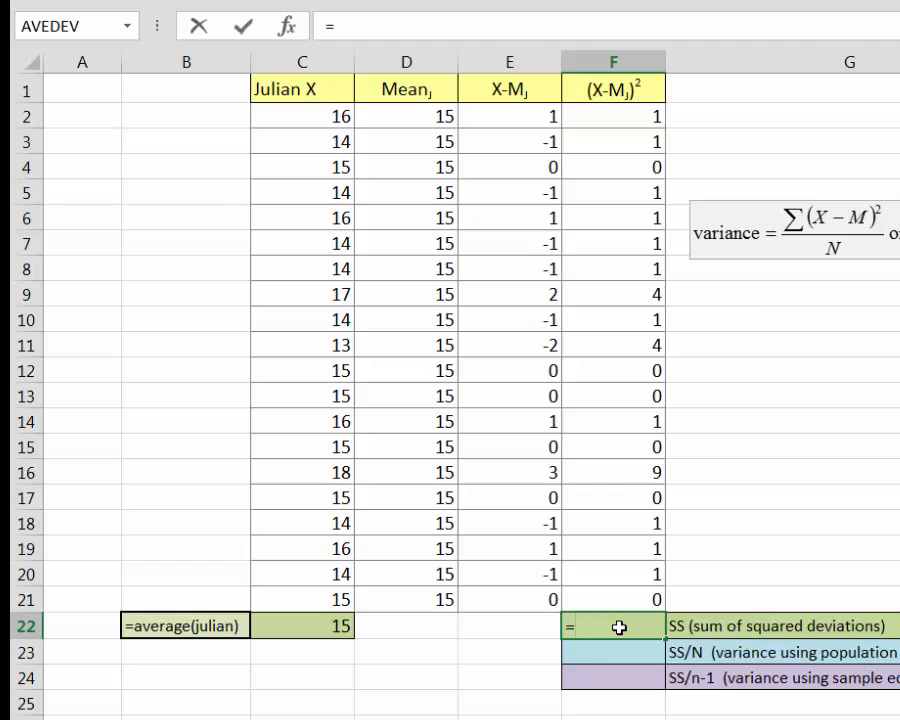
{"action": "type", "text": "sum("}
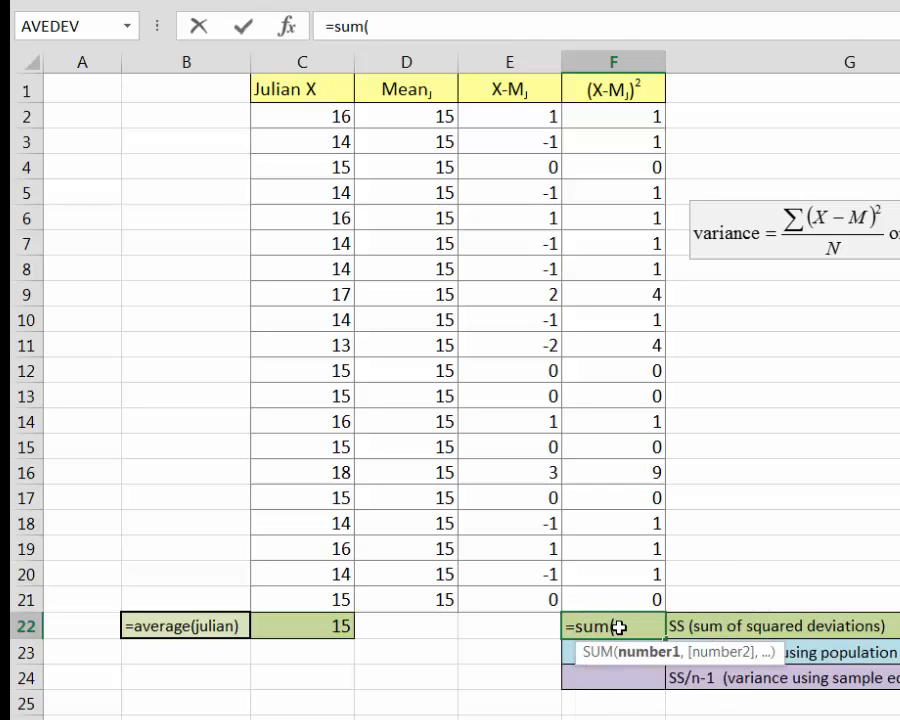
{"action": "type", "text": "jsq"}
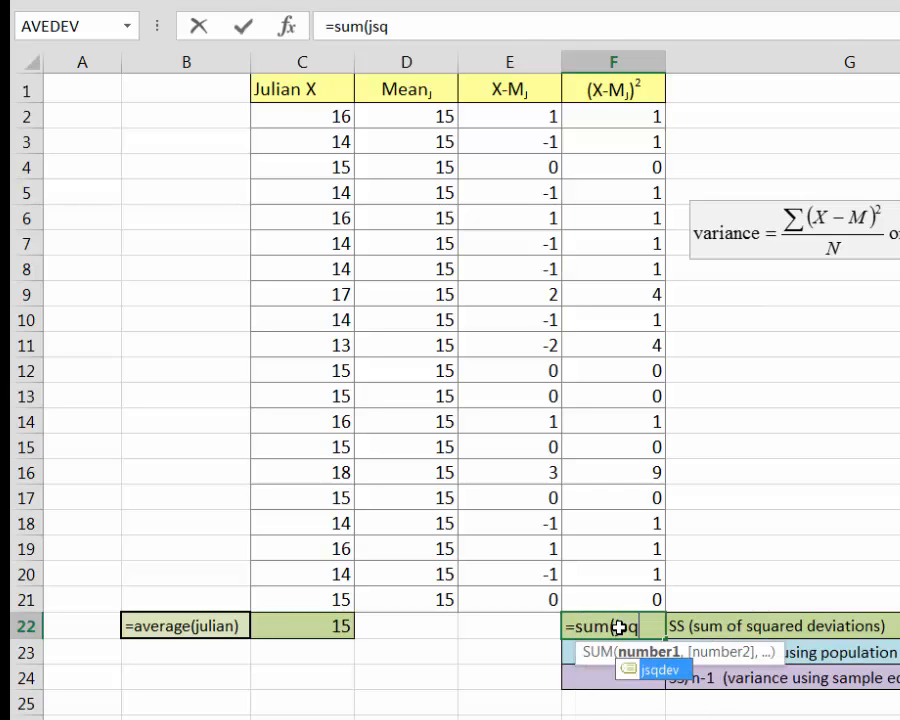
{"action": "key", "text": "Tab"}
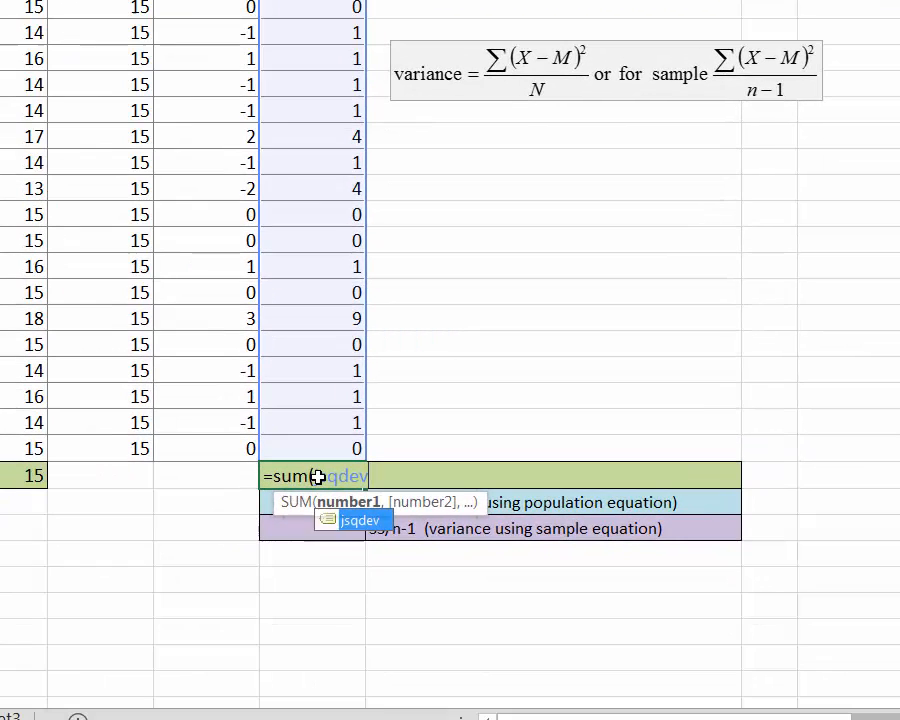
{"action": "type", "text": ")"}
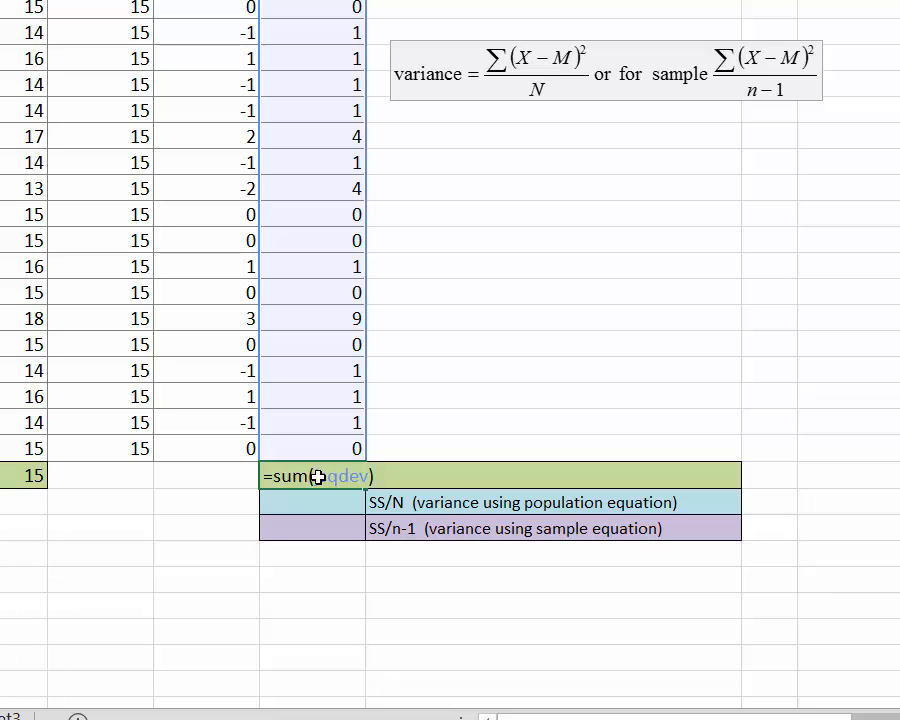
{"action": "key", "text": "Return"}
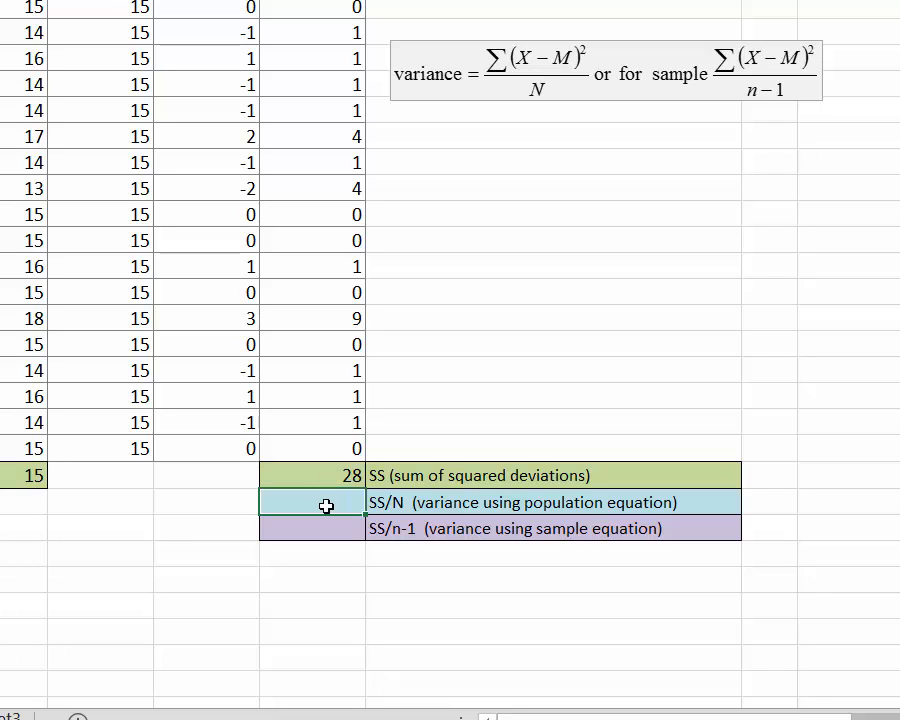
Step: Enter =F22/20 in F23 to compute the population variance
{"action": "type", "text": "="}
{"action": "left_click", "coordinate": [331, 475]}
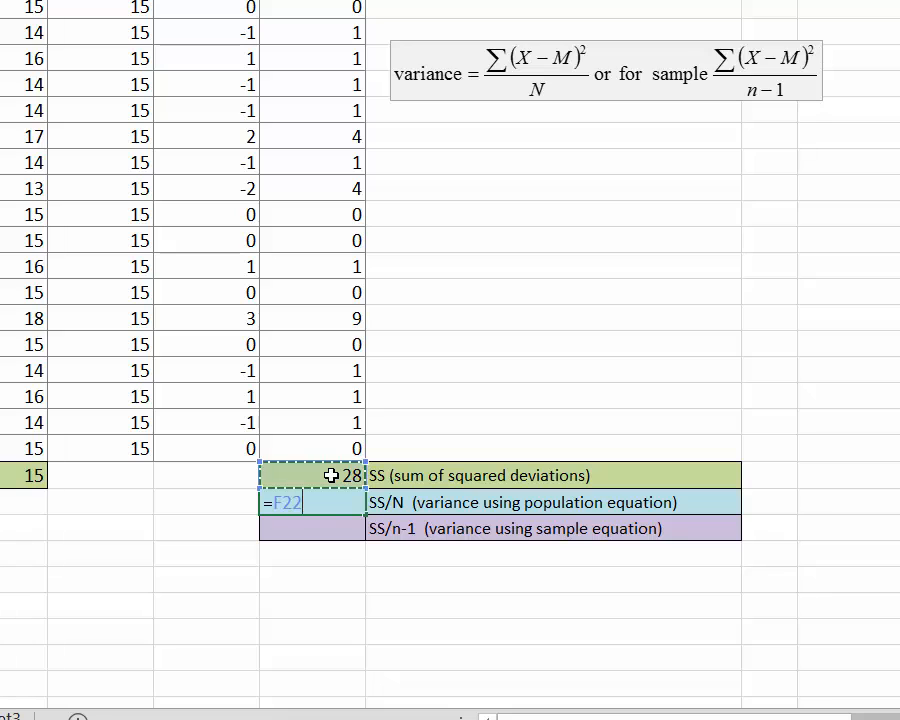
{"action": "type", "text": "/"}
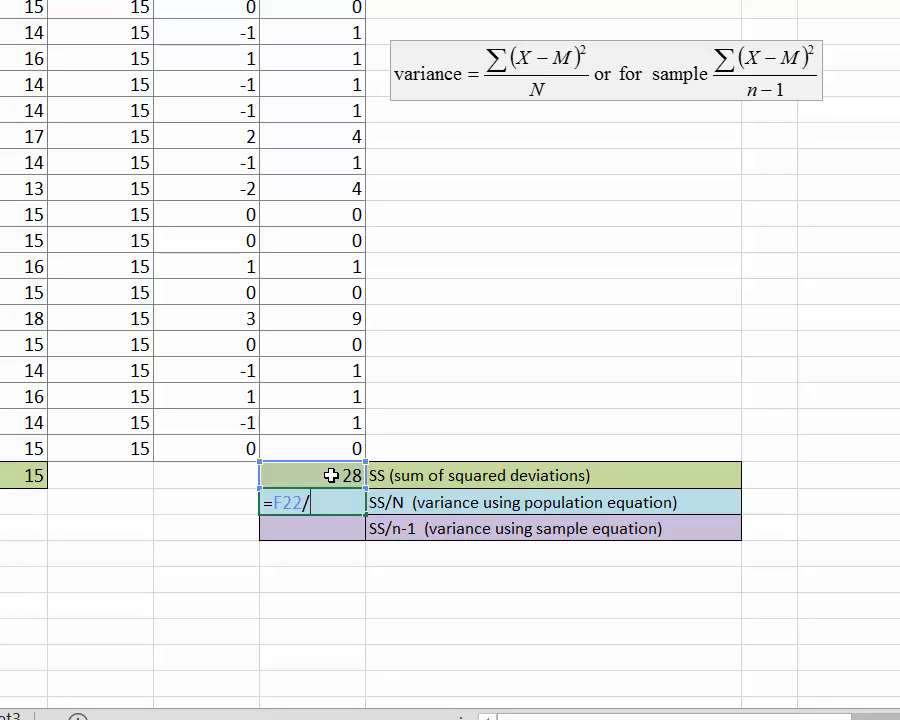
{"action": "type", "text": "20"}
{"action": "key", "text": "Return"}
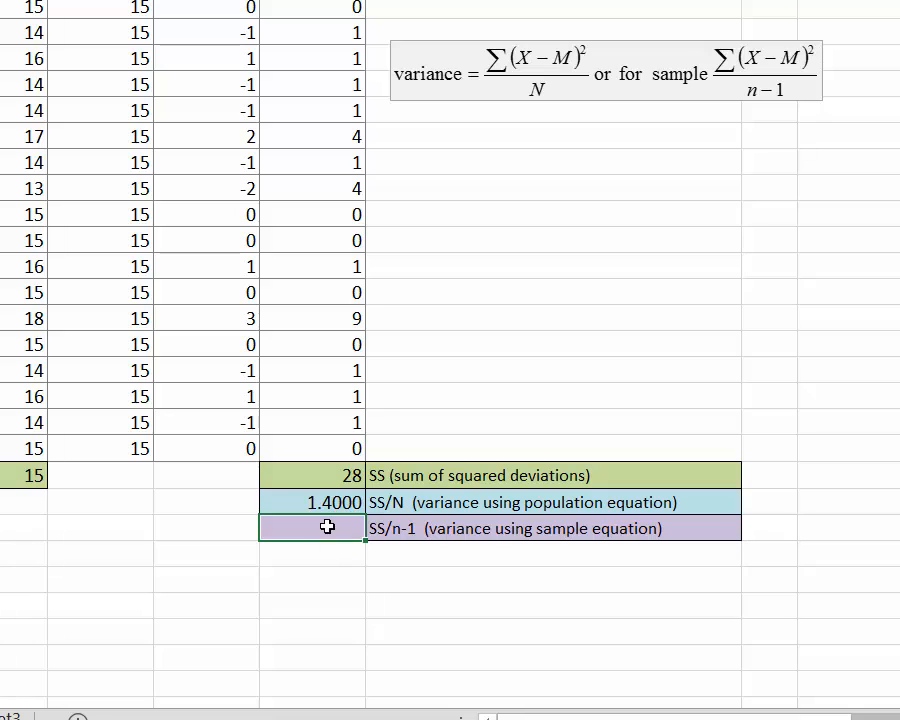
Step: Enter =F22/19 in F24 to compute the sample variance
{"action": "type", "text": "="}
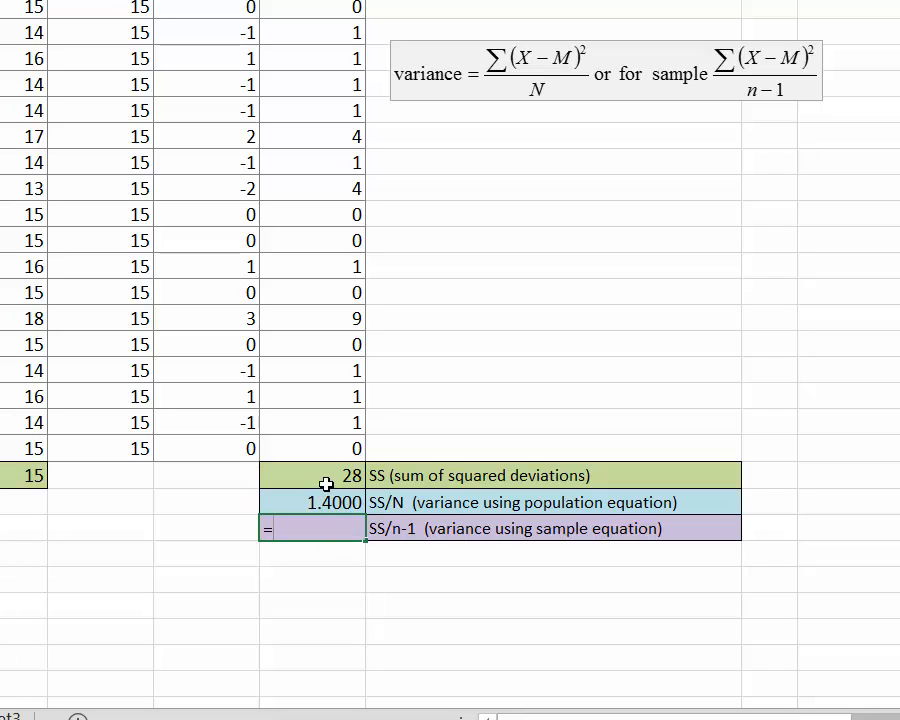
{"action": "left_click", "coordinate": [330, 476]}
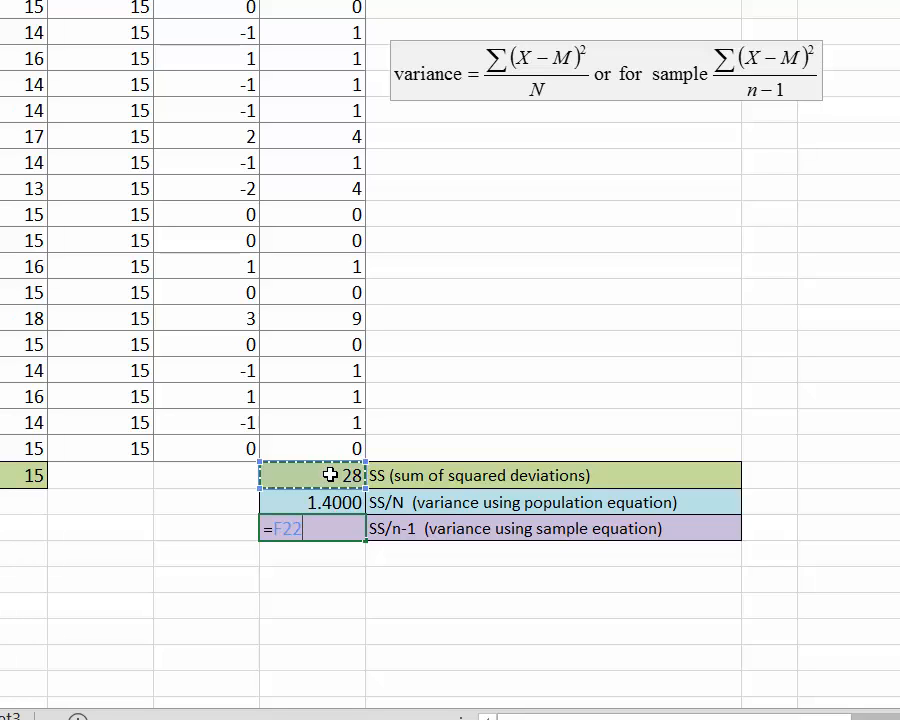
{"action": "type", "text": "/"}
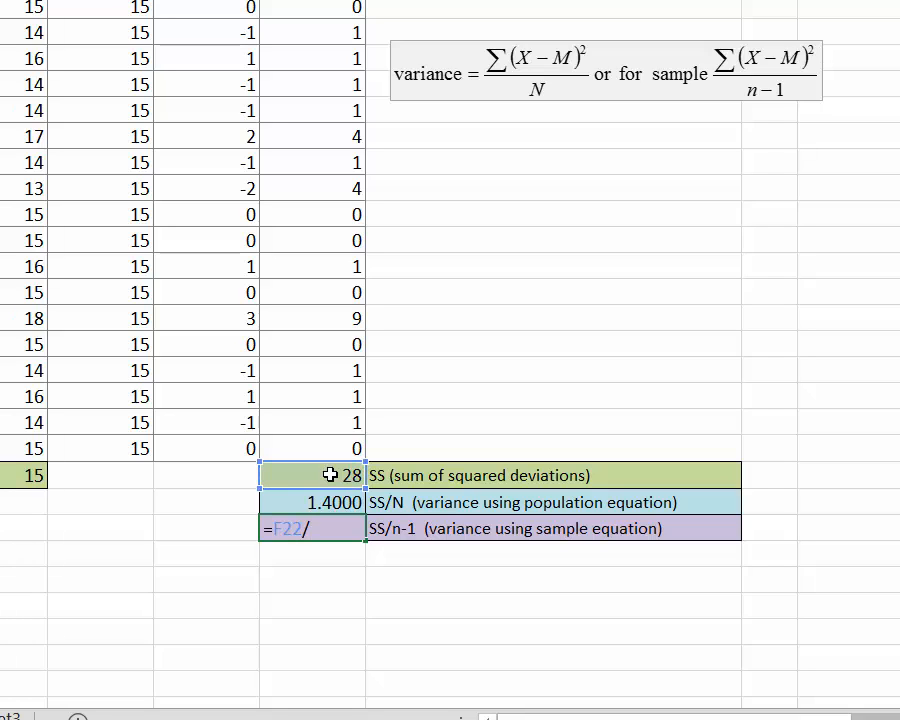
{"action": "type", "text": "19"}
{"action": "key", "text": "Return"}
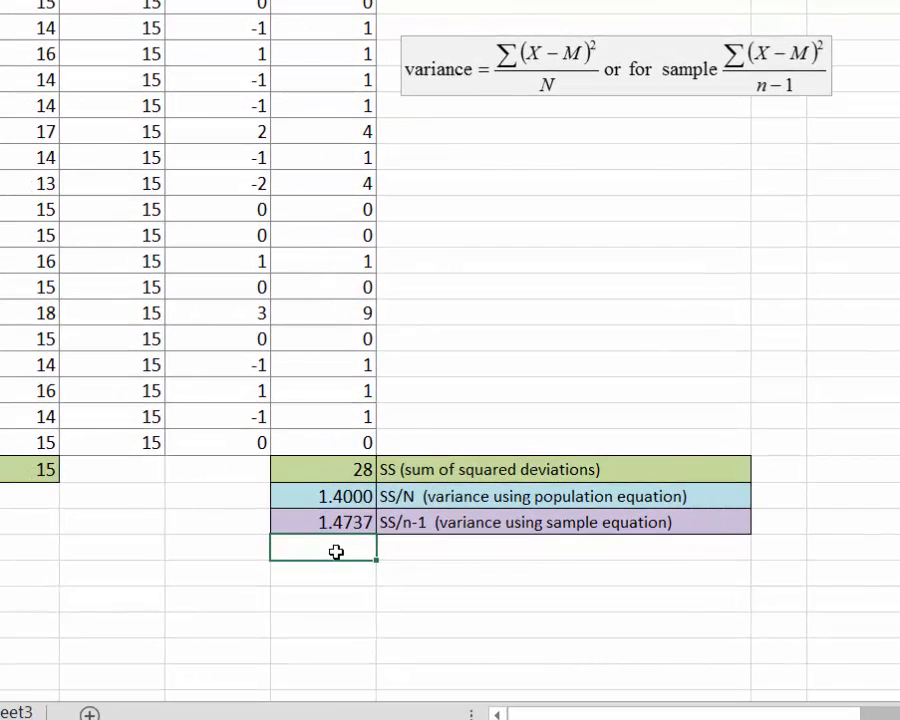
Step: Enter =sqrt(F23) in F25 to compute the population standard deviation
{"action": "type", "text": "="}
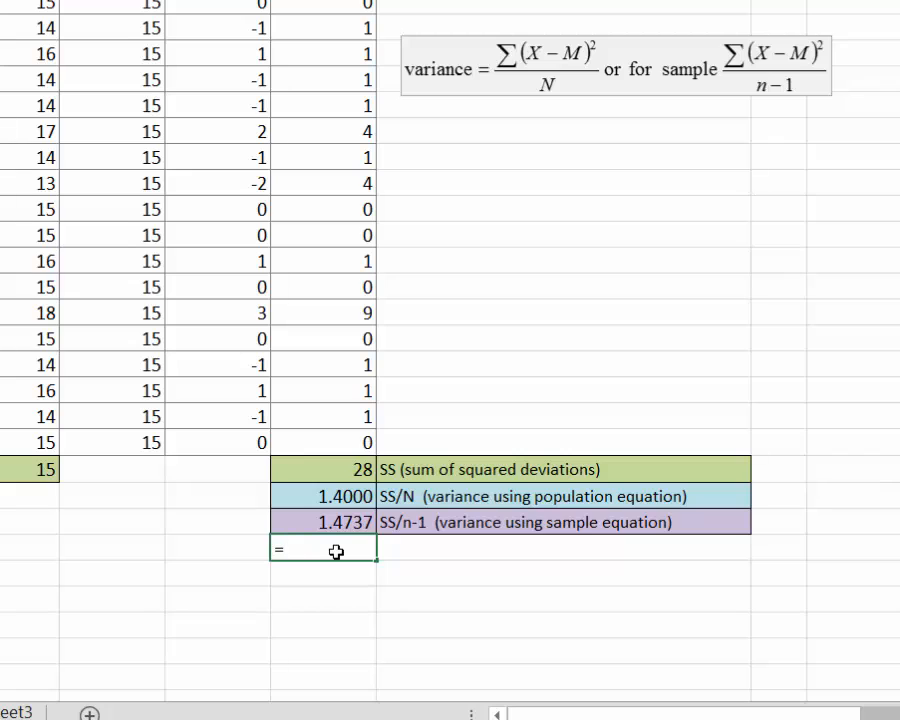
{"action": "type", "text": "sqrt"}
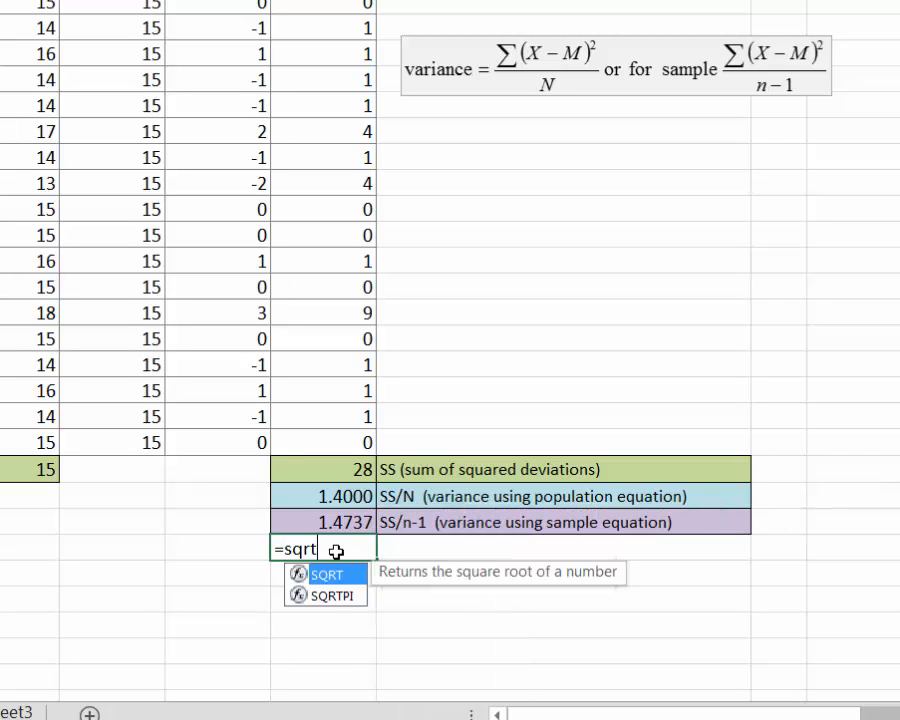
{"action": "type", "text": "("}
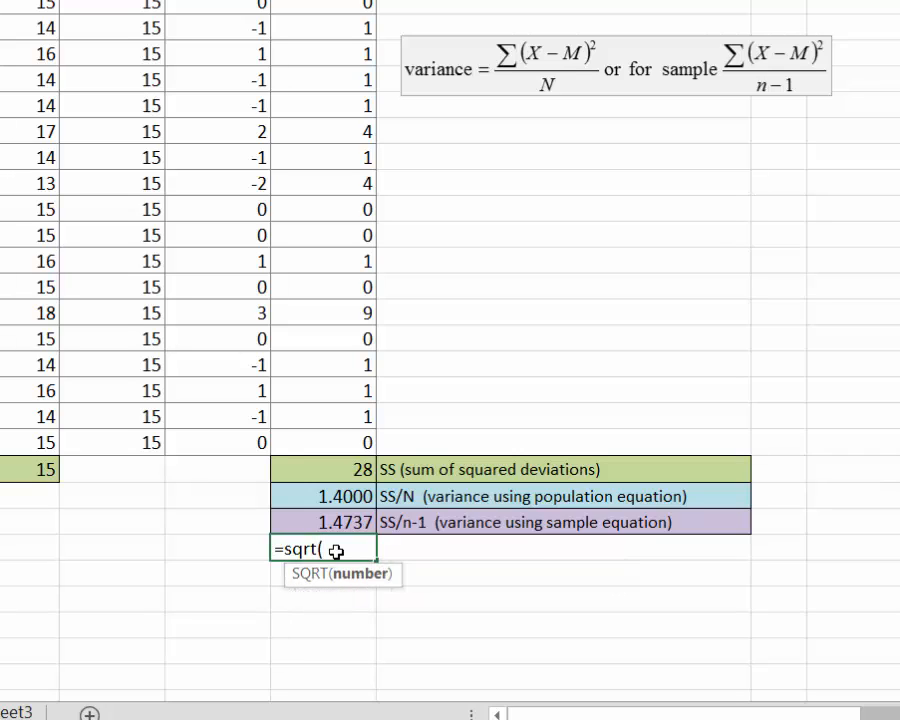
{"action": "left_click", "coordinate": [352, 496]}
{"action": "type", "text": ")"}
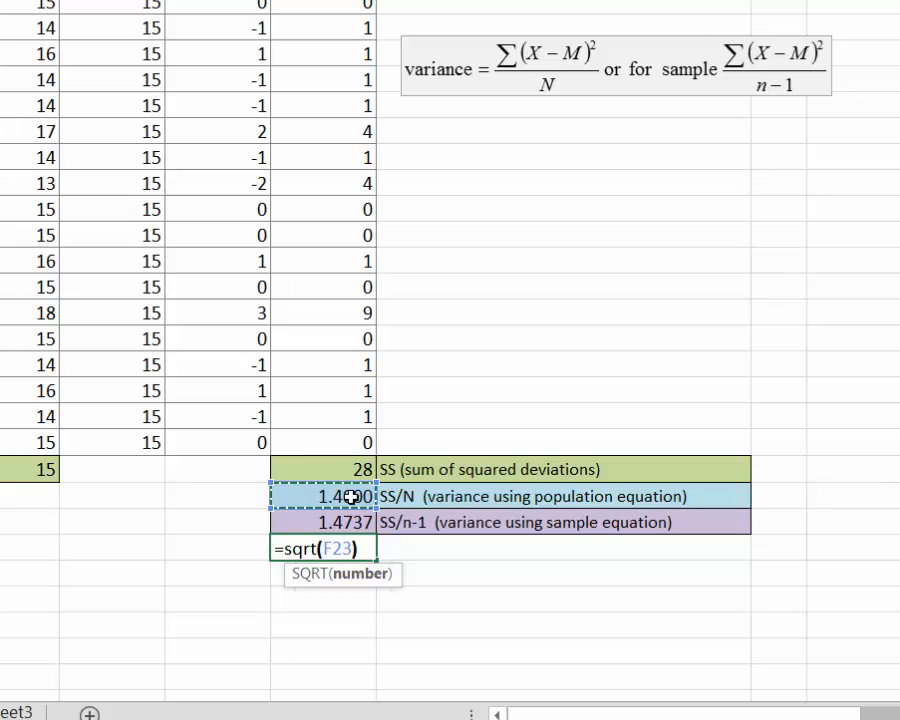
{"action": "key", "text": "Return"}
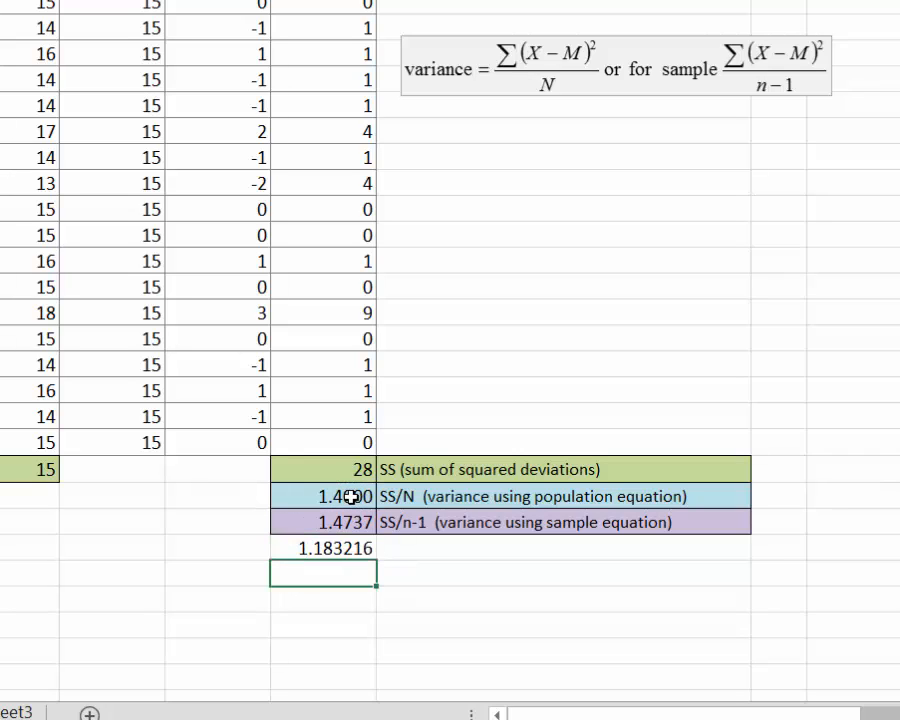
Step: Label the cell beside it as population standard deviation
{"action": "left_click", "coordinate": [392, 553]}
{"action": "type", "text": "p"}
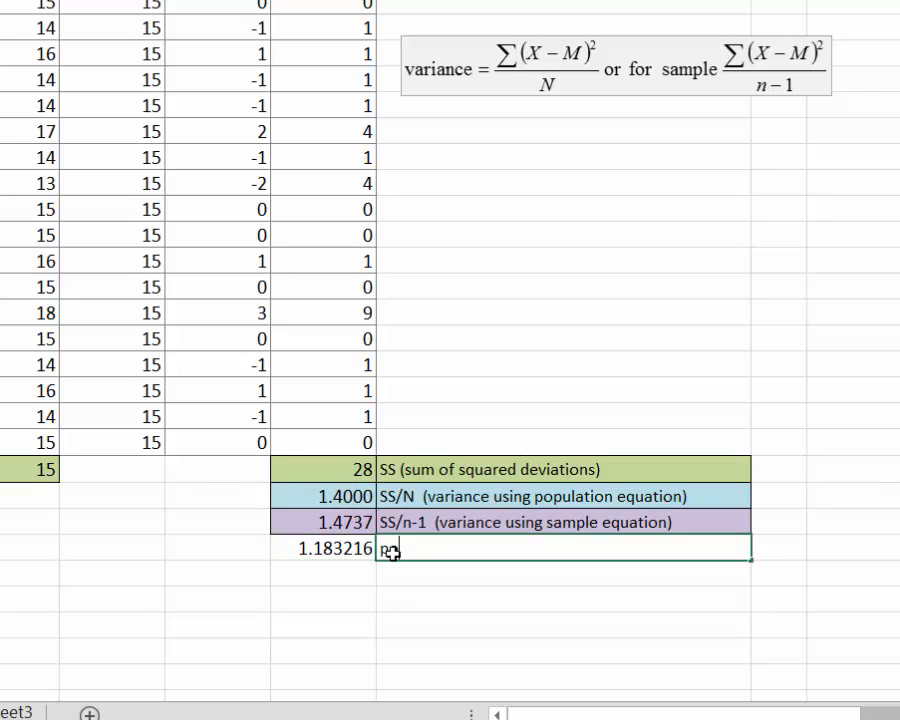
{"action": "type", "text": "opulation stand"}
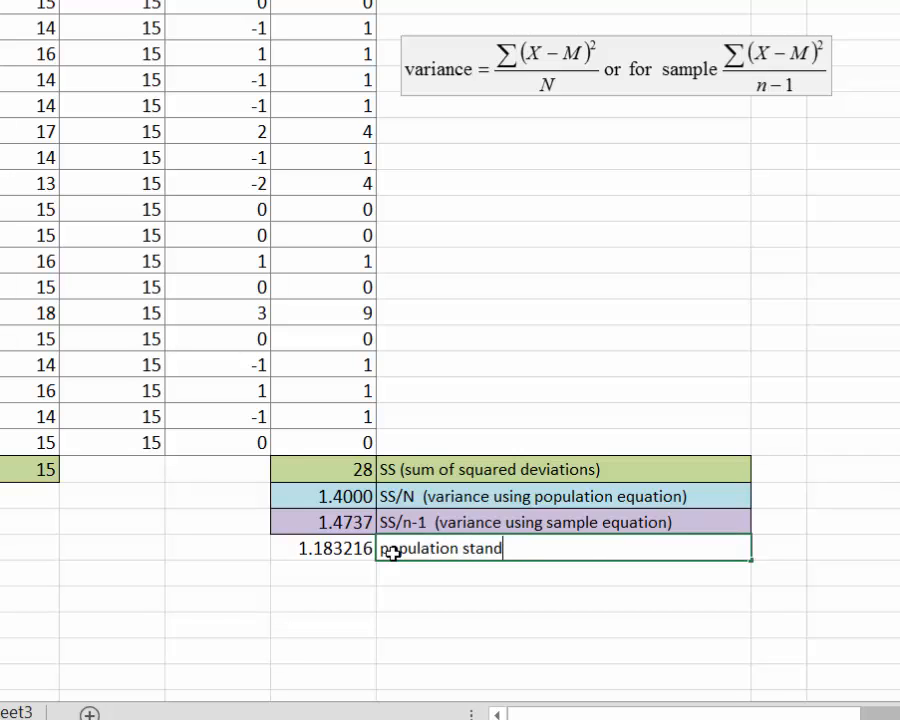
{"action": "type", "text": "ard deviation"}
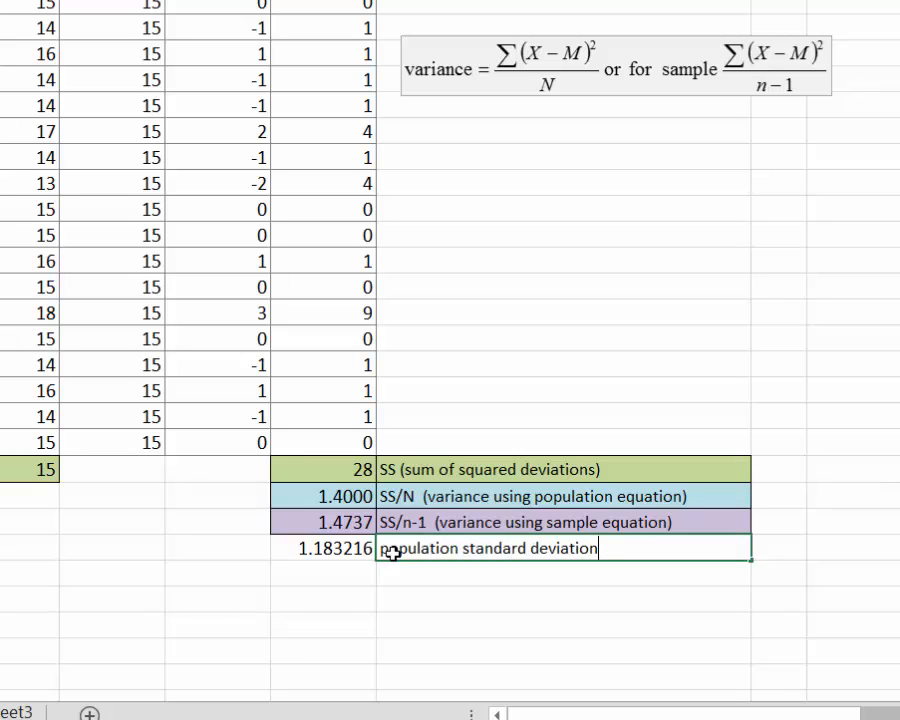
Step: Enter =sqrt(F24) in F26 to compute the sample standard deviation
{"action": "left_click", "coordinate": [312, 578]}
{"action": "type", "text": "=sqrt("}
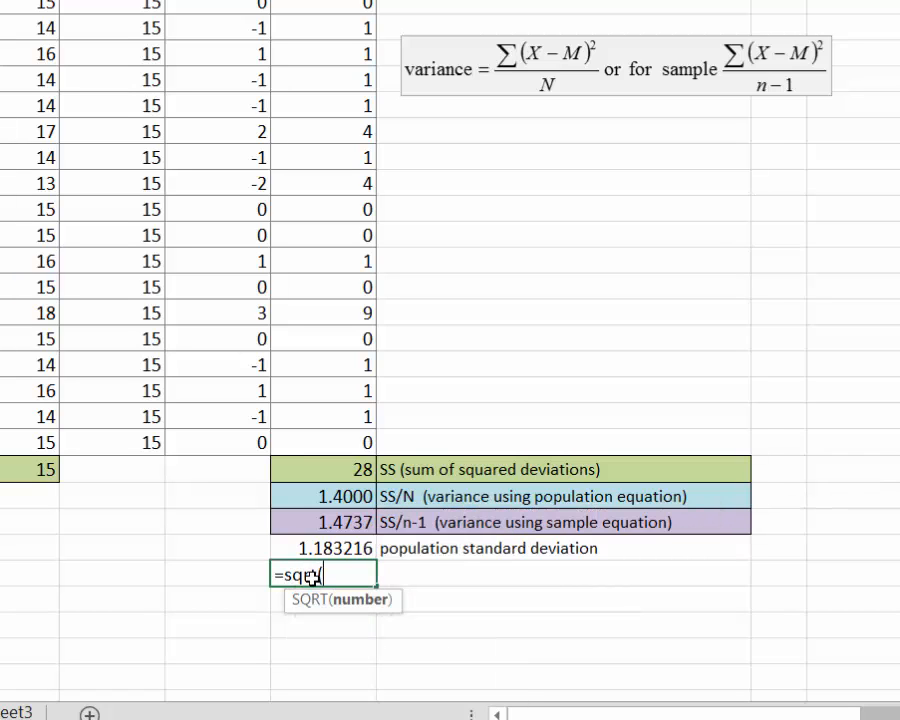
{"action": "left_click", "coordinate": [352, 526]}
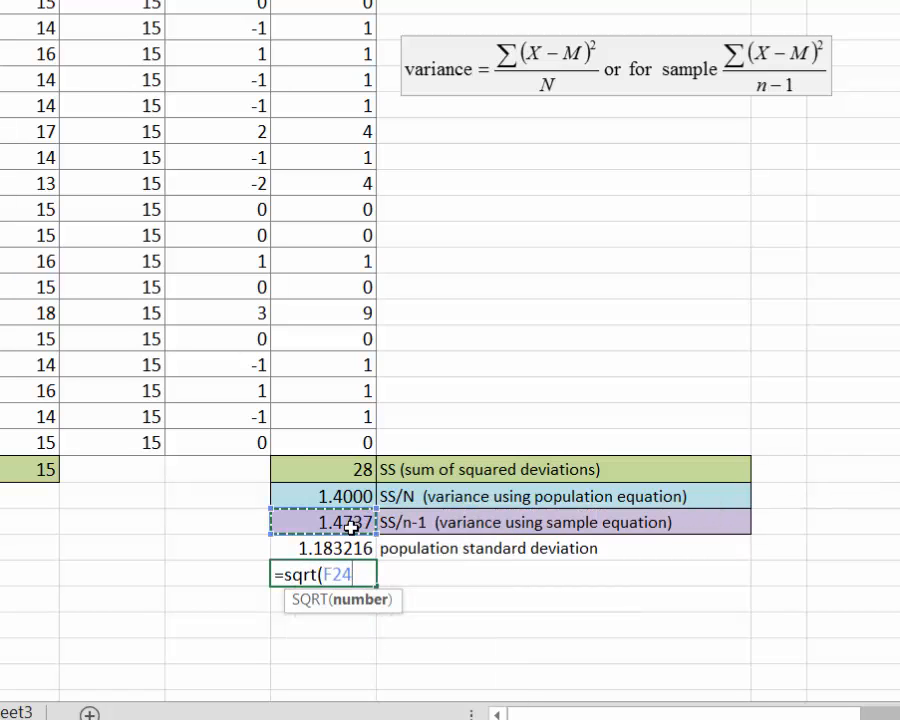
{"action": "key", "text": "Return"}
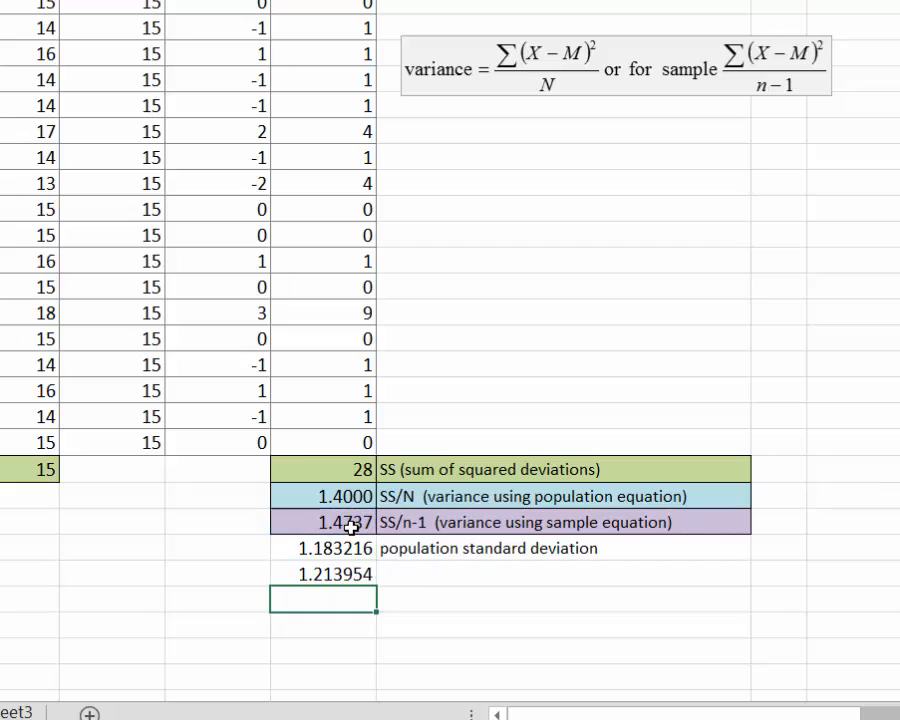
Step: Label the cell beside it as sample standard deviation
{"action": "left_click", "coordinate": [406, 573]}
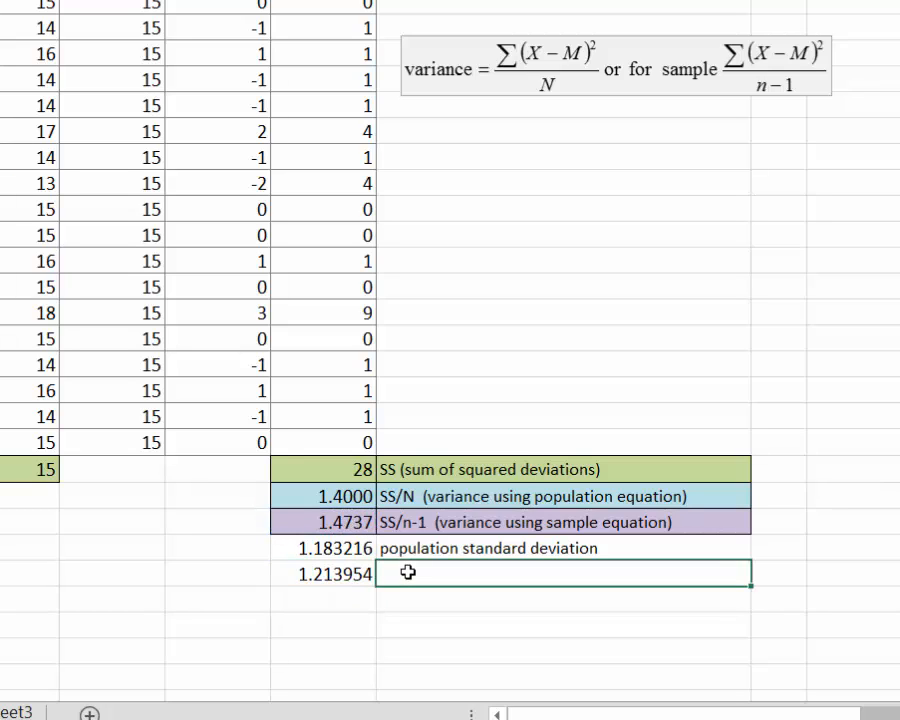
{"action": "type", "text": "p"}
{"action": "key", "text": "BackSpace"}
{"action": "key", "text": "BackSpace"}
{"action": "type", "text": "sample standard deviation"}
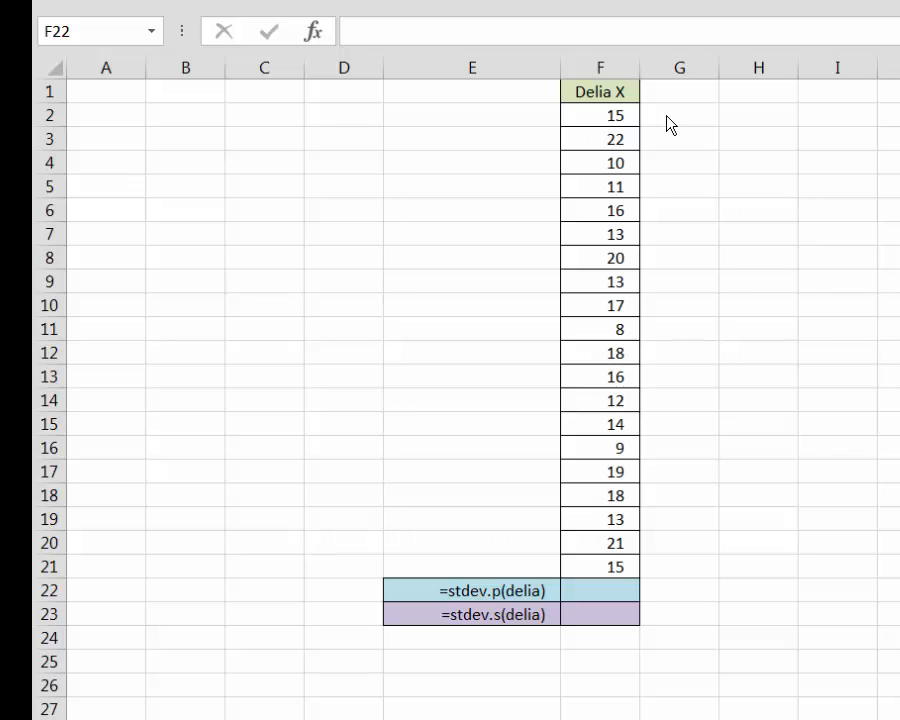
Step: Name Delia's scores range F2:F21 as delia
{"action": "left_click", "coordinate": [620, 117]}
{"action": "left_click_drag", "start_coordinate": [620, 117], "coordinate": [591, 562]}
{"action": "left_click", "coordinate": [108, 31]}
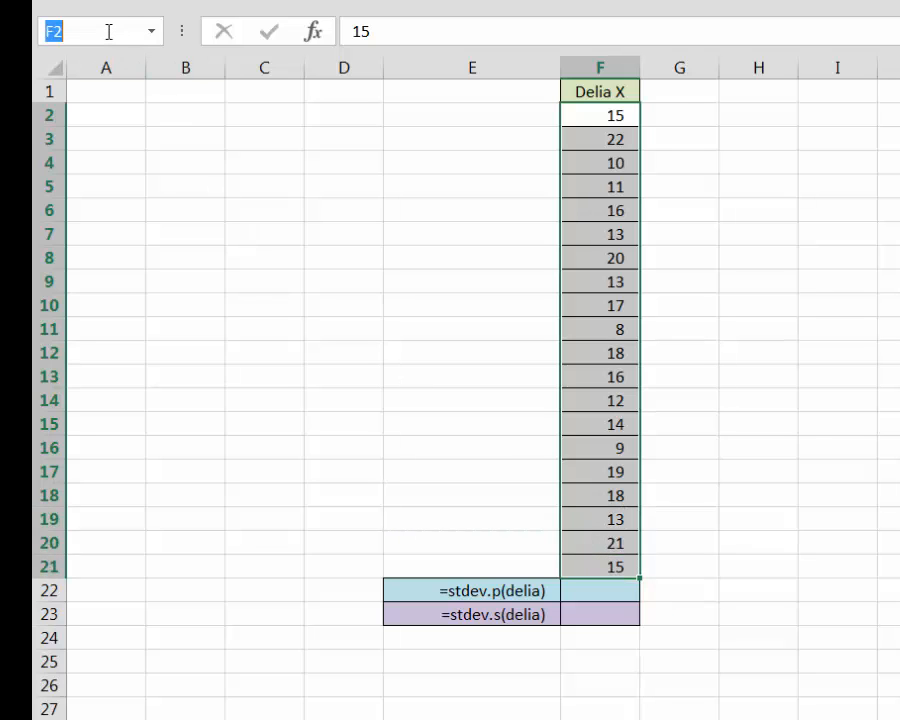
{"action": "type", "text": "delia"}
{"action": "key", "text": "Return"}
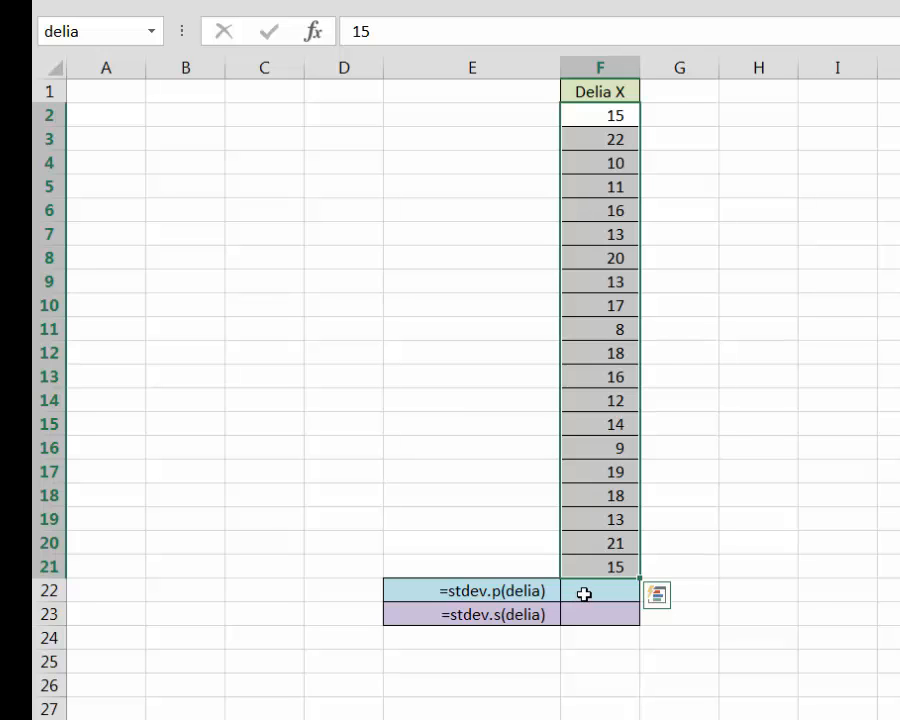
Step: Enter =stdev.p(delia) in F22 to compute the population standard deviation of Delia's scores
{"action": "left_click", "coordinate": [584, 594]}
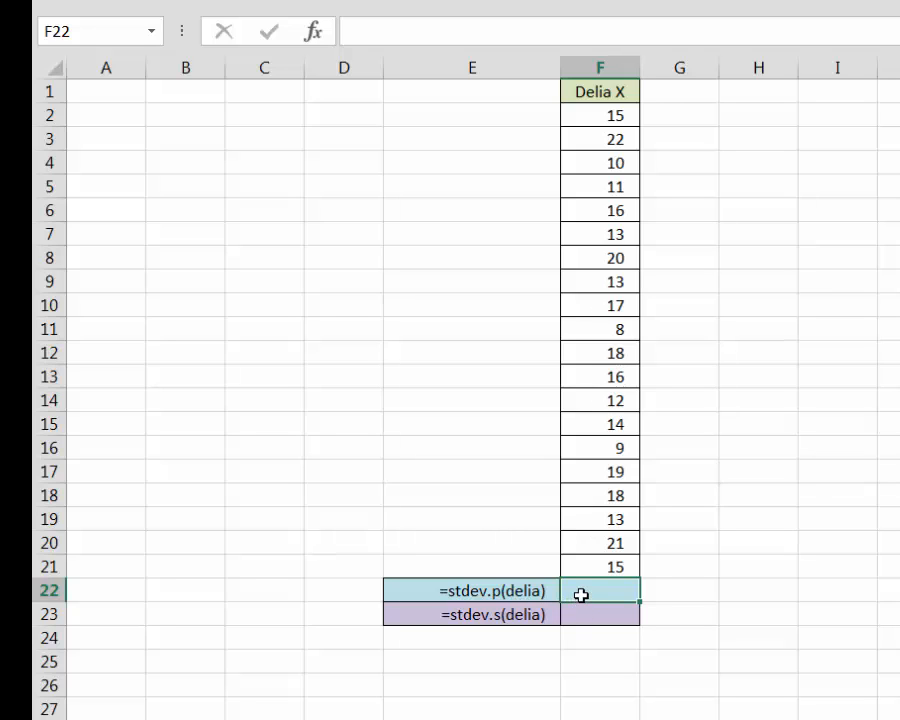
{"action": "type", "text": "="}
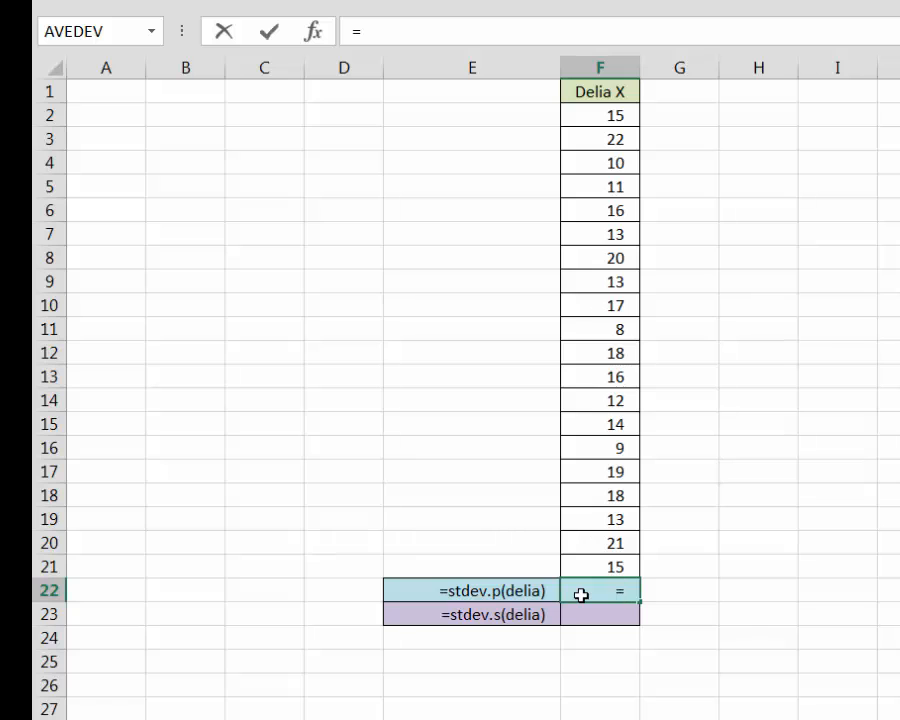
{"action": "type", "text": "stde"}
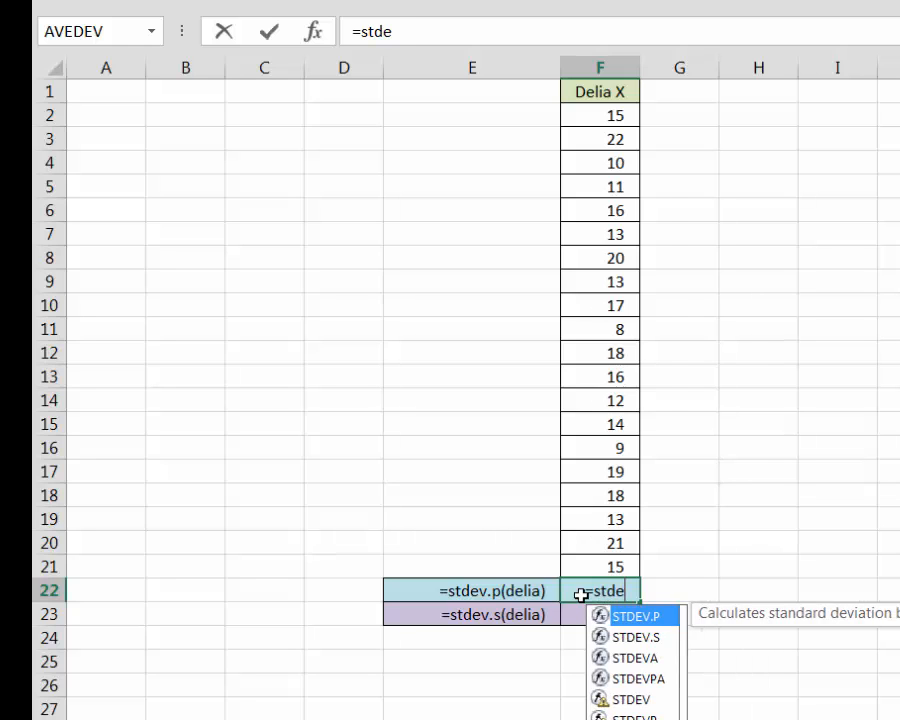
{"action": "type", "text": "v.p"}
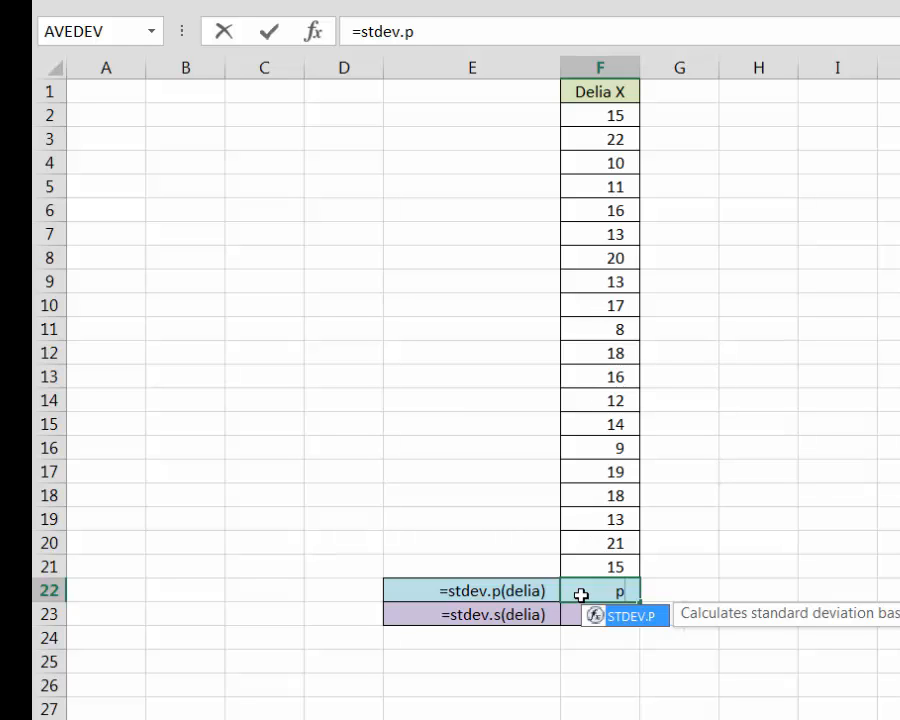
{"action": "type", "text": "(delia"}
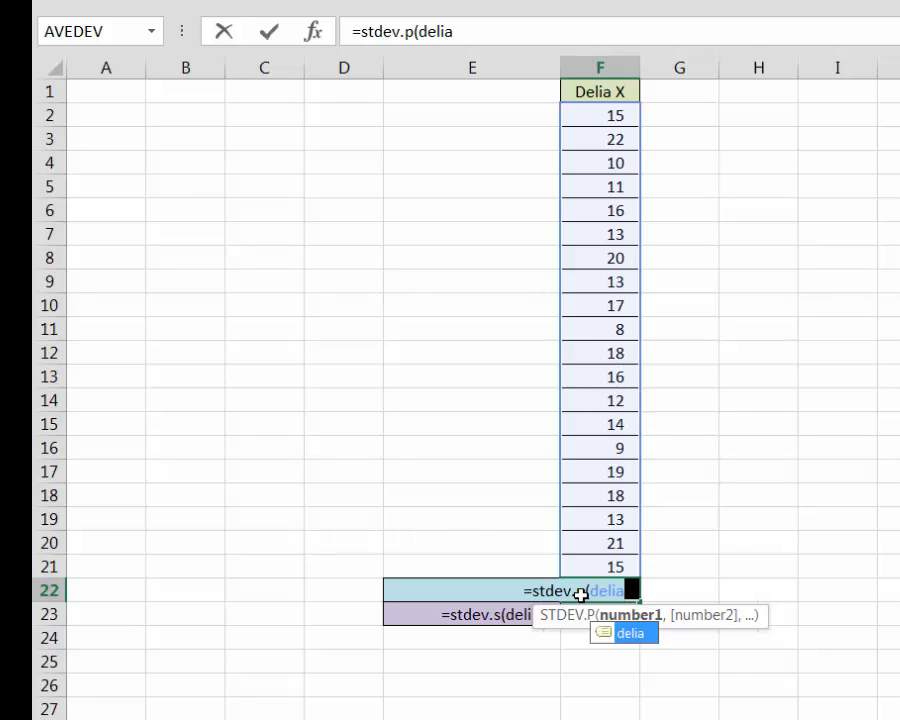
{"action": "type", "text": ")"}
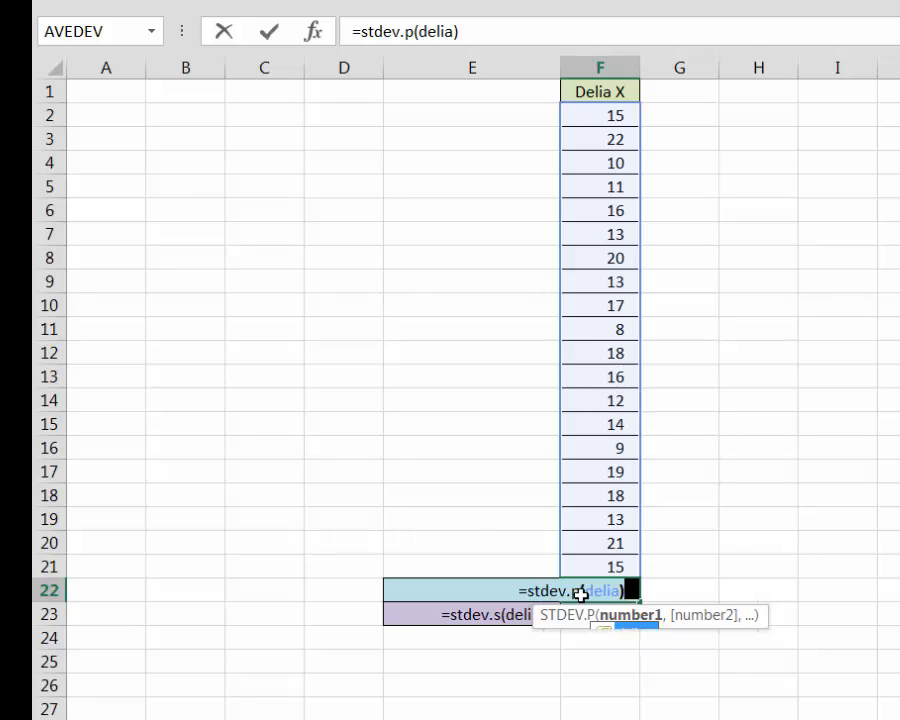
{"action": "key", "text": "Return"}
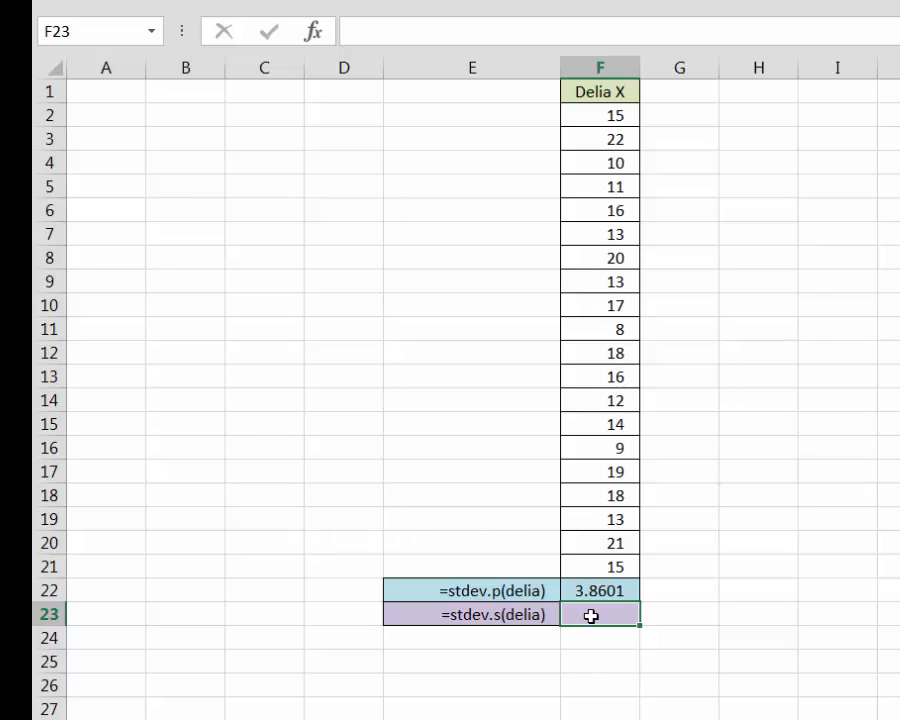
Step: Enter =stdev.s(delia) in F23 to compute the sample standard deviation of Delia's scores
{"action": "type", "text": "=st"}
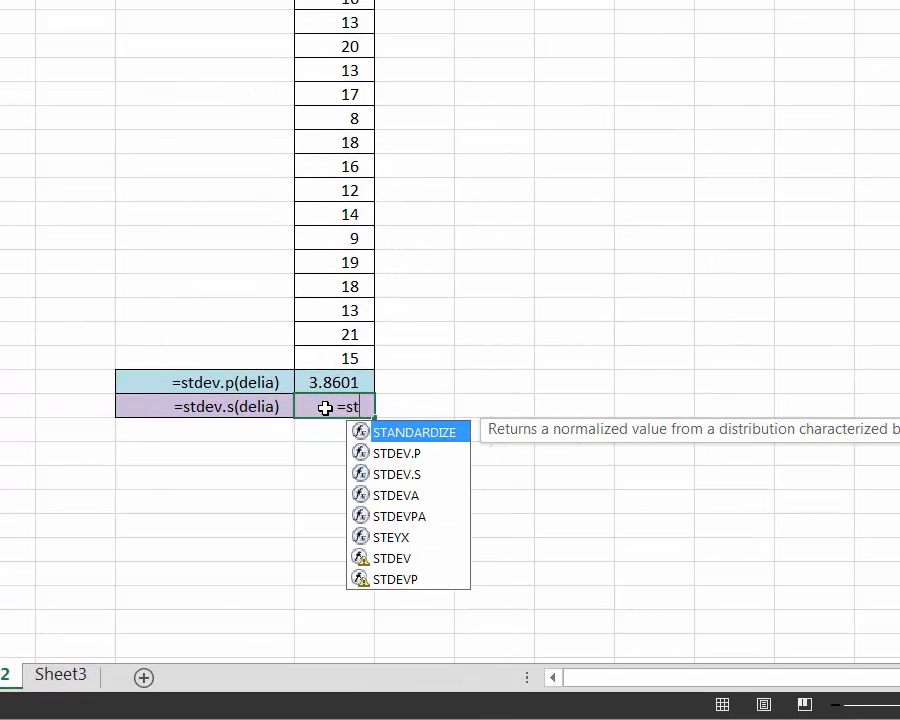
{"action": "type", "text": "dev.s"}
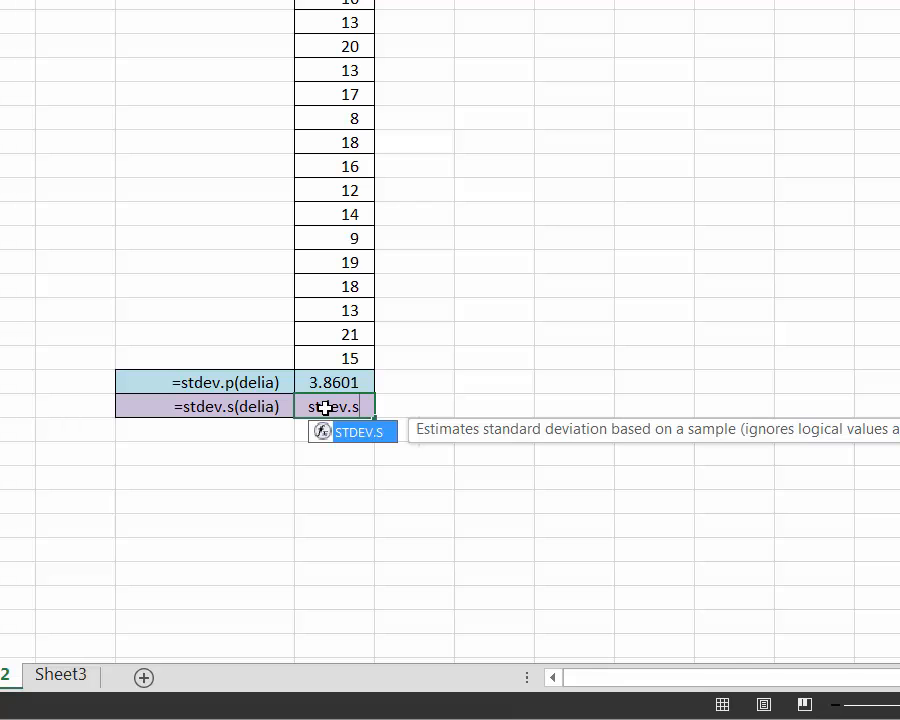
{"action": "type", "text": "(delia"}
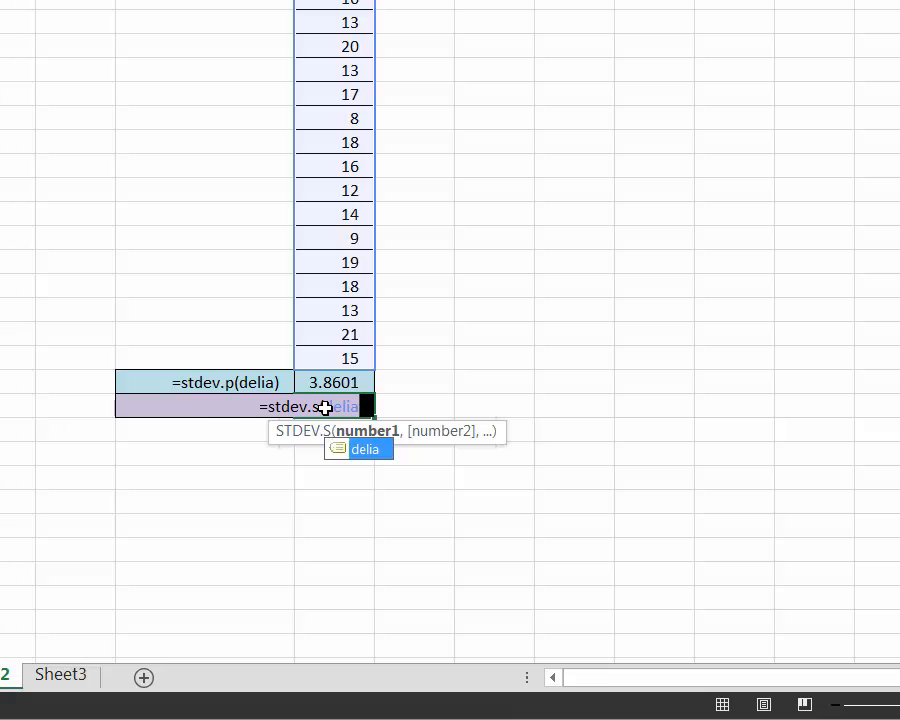
{"action": "type", "text": ")"}
{"action": "key", "text": "Return"}
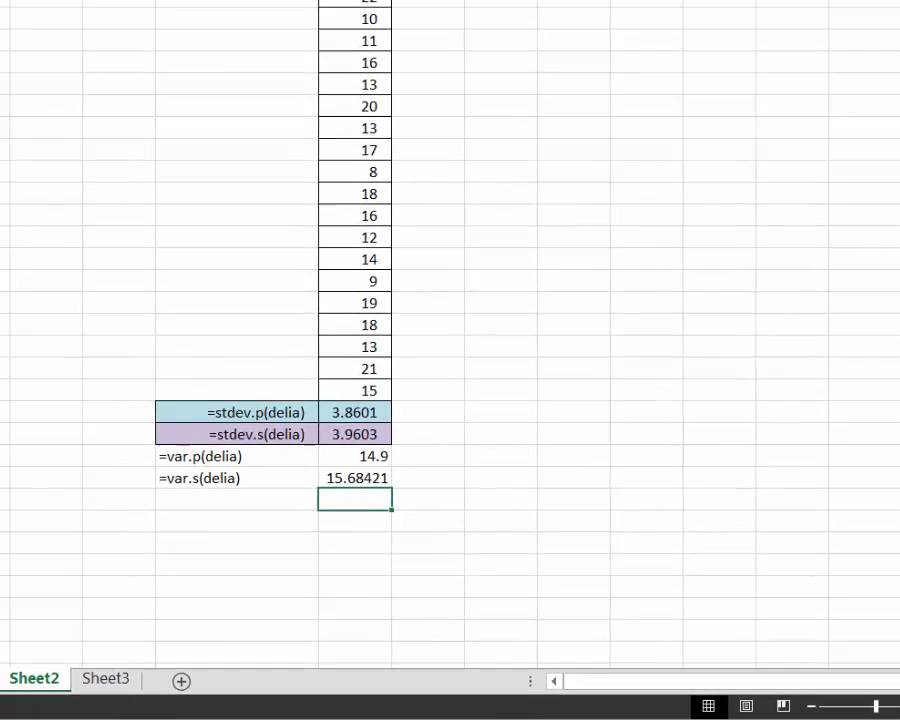
{"action": "type", "text": "=var"}
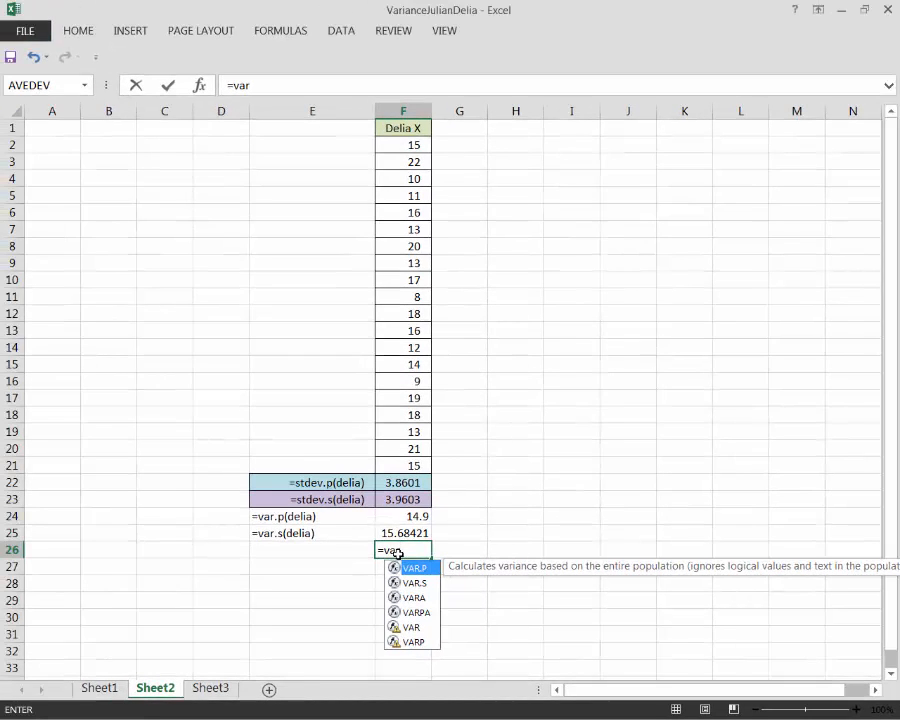
{"action": "key", "text": "BackSpace"}
{"action": "key", "text": "BackSpace"}
{"action": "key", "text": "BackSpace"}
{"action": "key", "text": "BackSpace"}
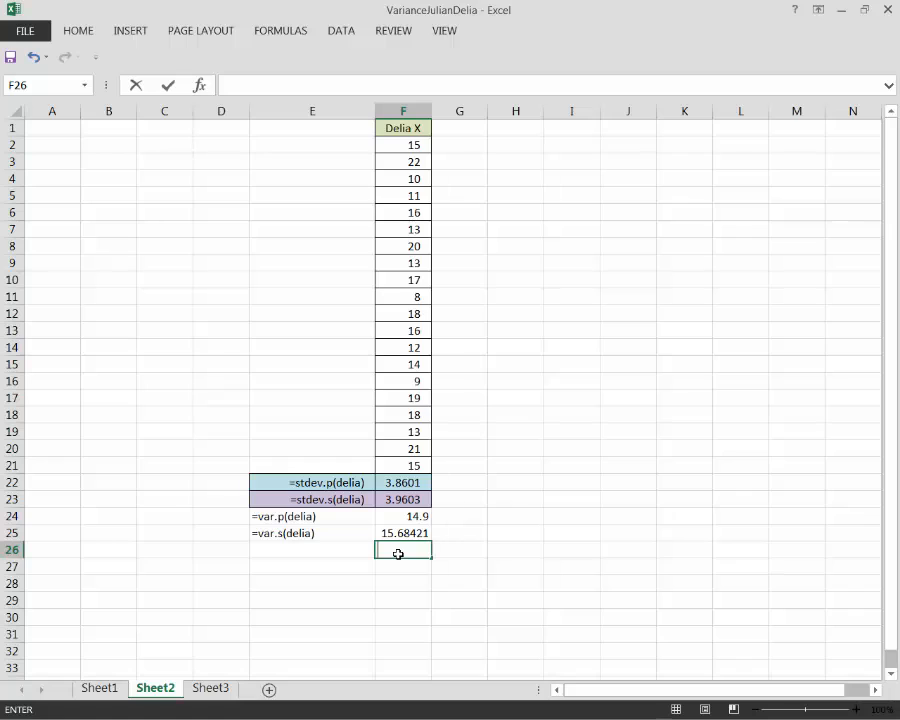
{"action": "left_click", "coordinate": [415, 583]}
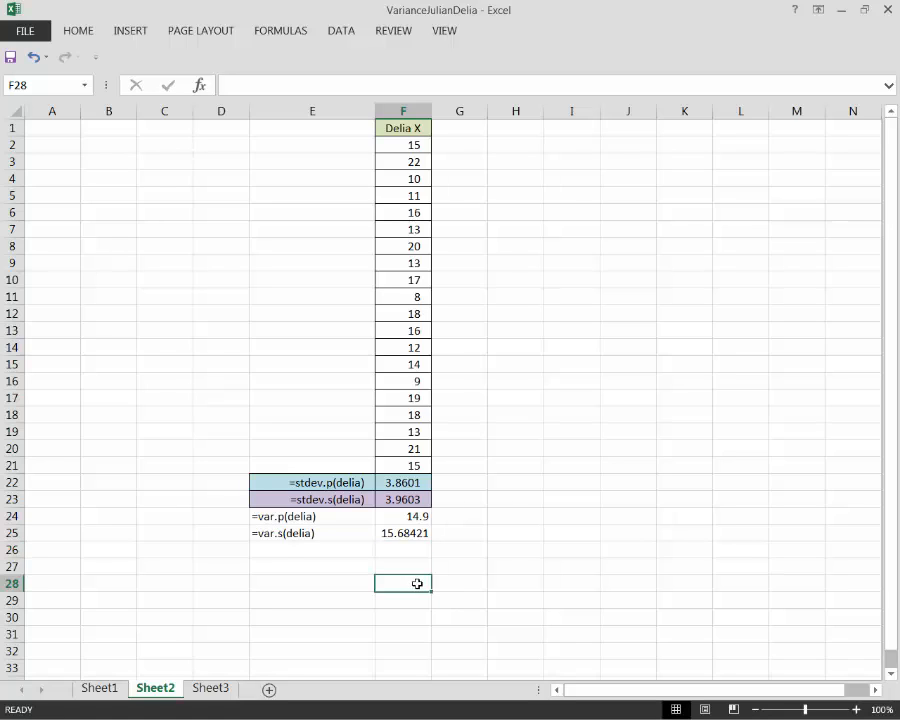